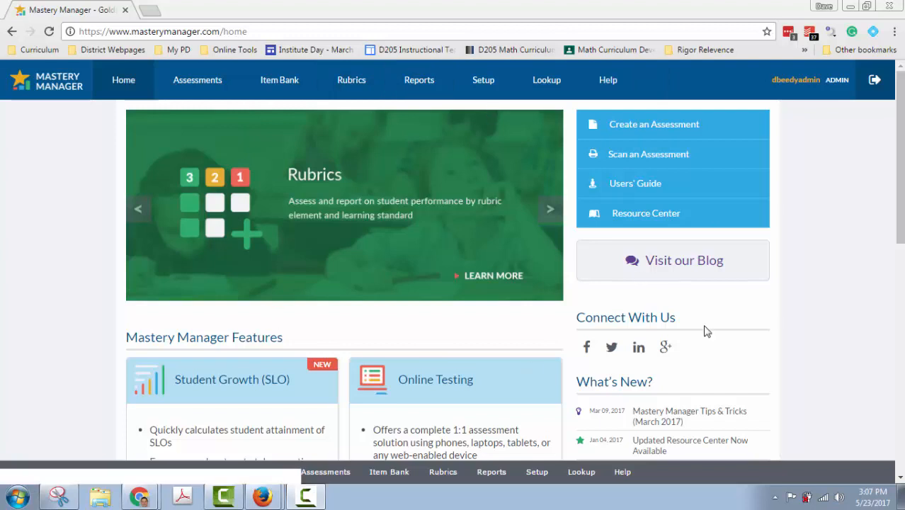
Open the list of assessments, turn off the "My assessments only" filter and hide the assessment finder
{"action": "left_click", "coordinate": [204, 83]}
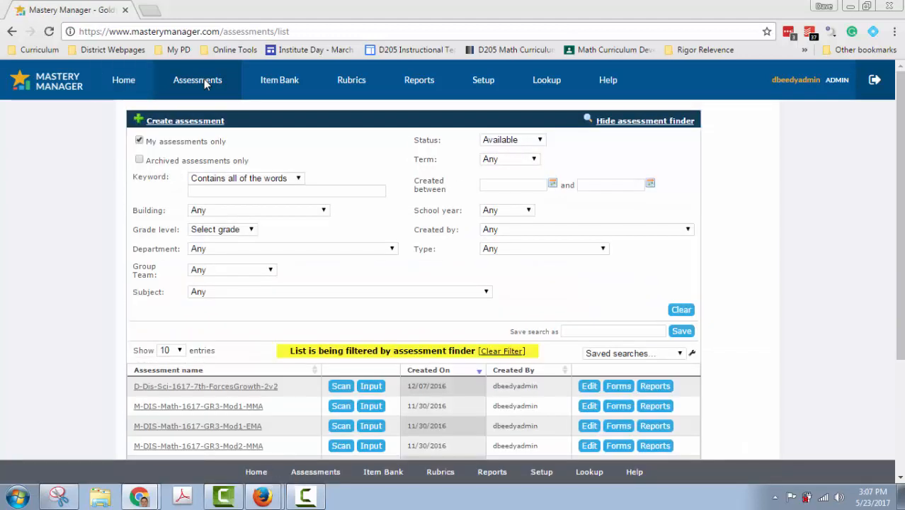
{"action": "left_click", "coordinate": [139, 141]}
{"action": "left_click", "coordinate": [633, 121]}
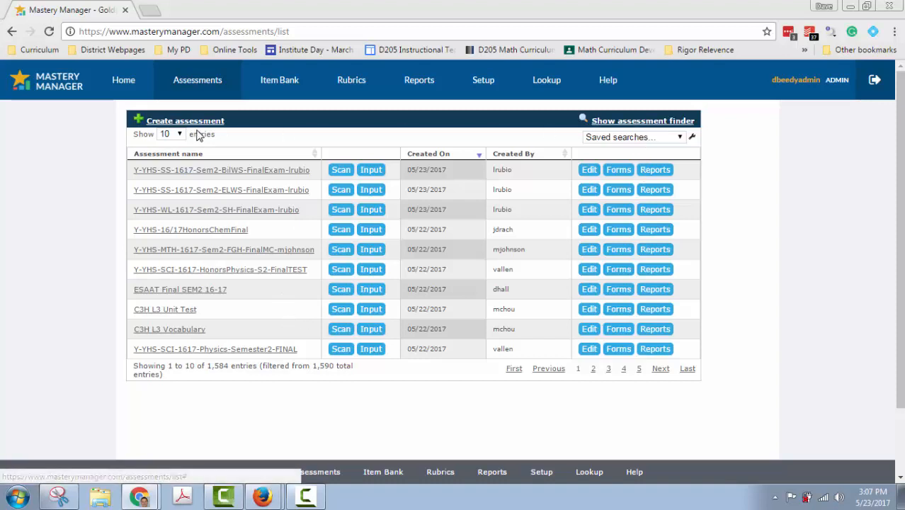
Start a new assessment and name it D-Math-1617-GR3-Mod1-MMA, copying the sample name from the Mastery Manager Naming Conventions drawing
{"action": "left_click", "coordinate": [166, 124]}
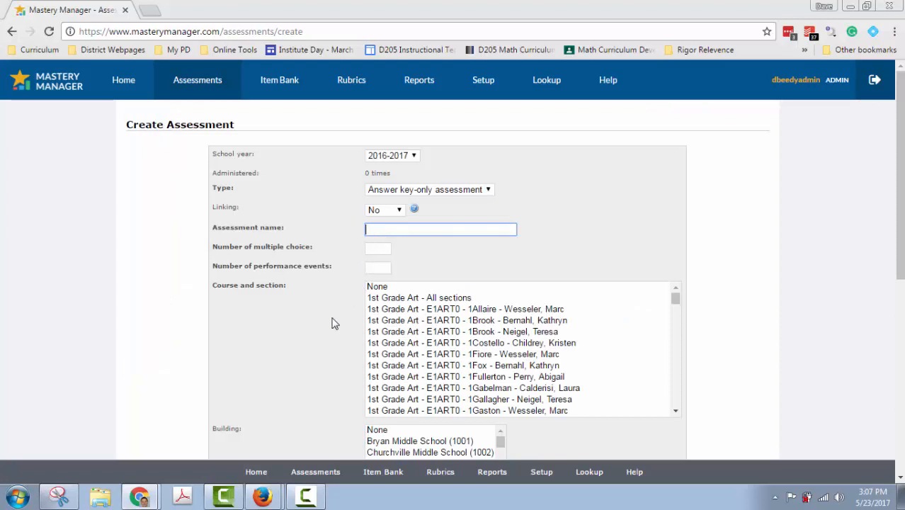
{"action": "left_click", "coordinate": [141, 498]}
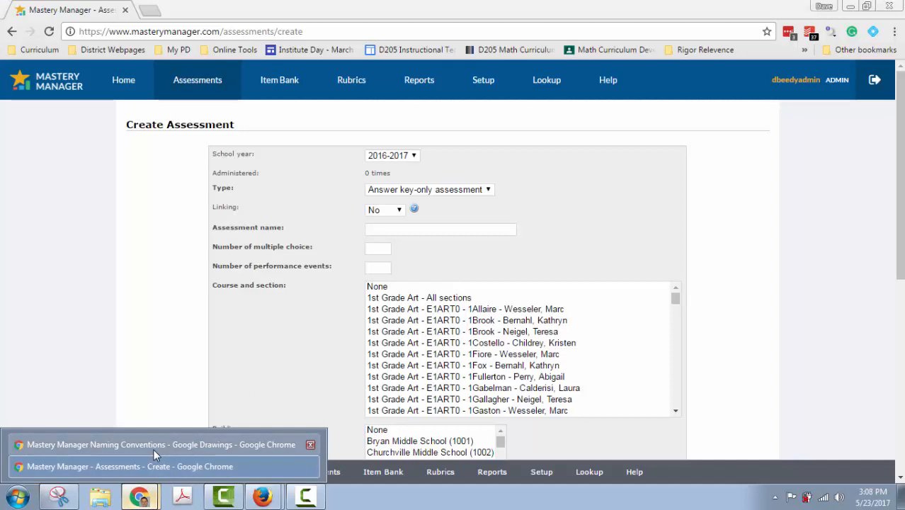
{"action": "left_click", "coordinate": [175, 446]}
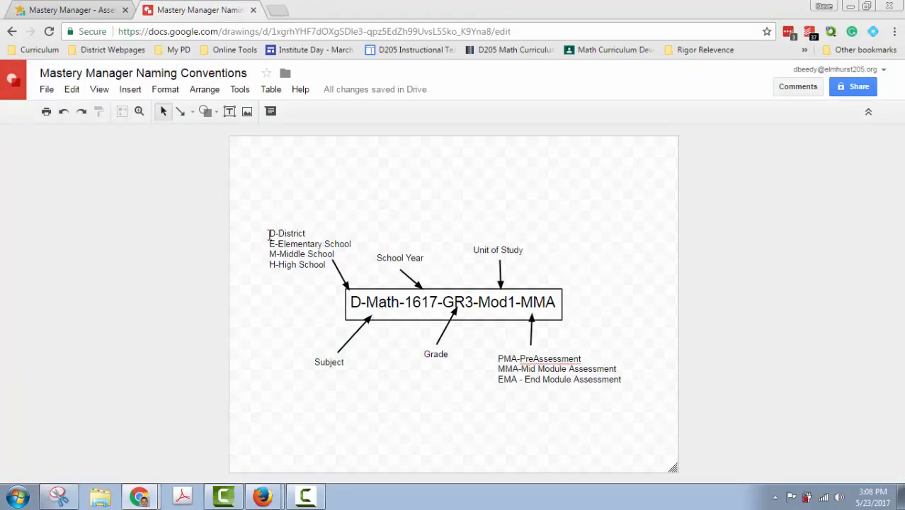
{"action": "left_click", "coordinate": [352, 301]}
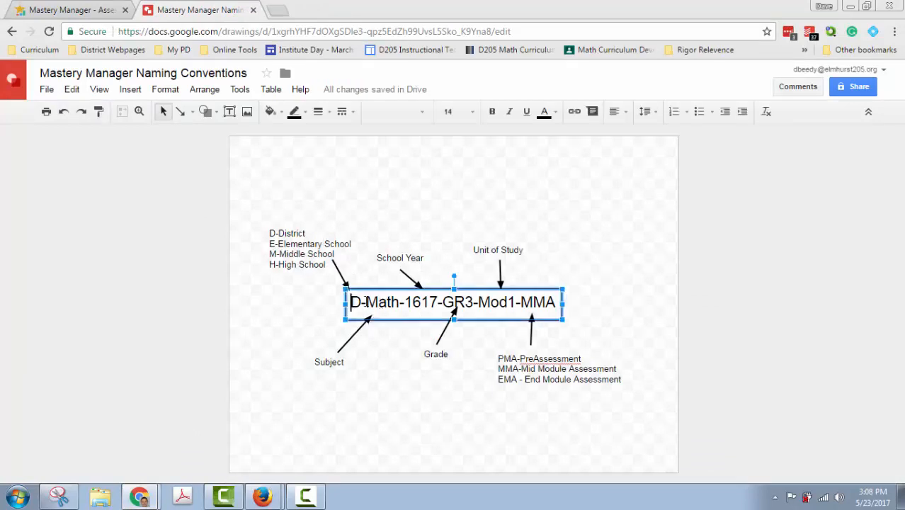
{"action": "left_click_drag", "start_coordinate": [352, 301], "coordinate": [554, 300]}
{"action": "key", "text": "ctrl+c"}
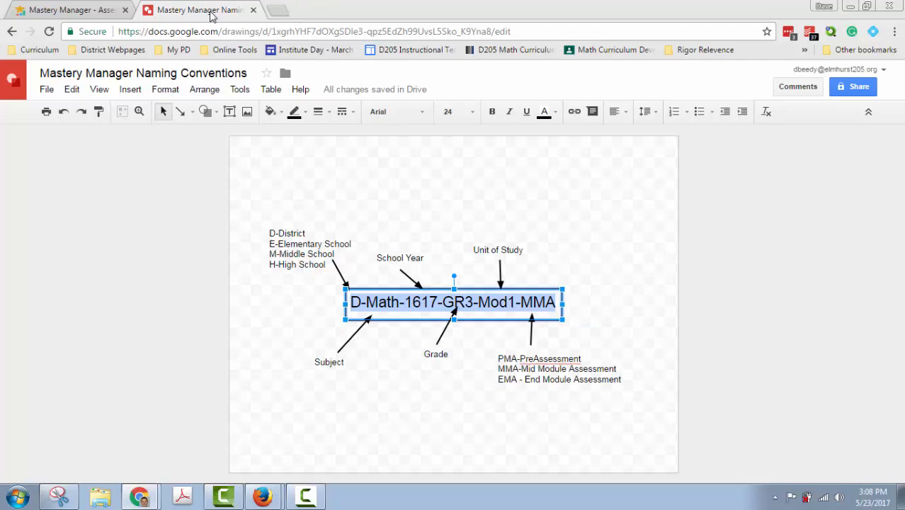
{"action": "left_click_drag", "start_coordinate": [210, 11], "coordinate": [904, 212]}
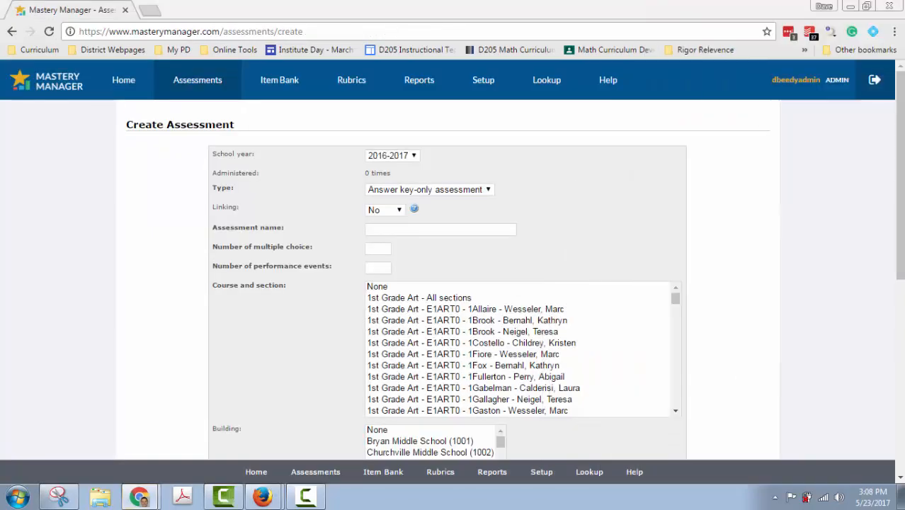
{"action": "left_click", "coordinate": [423, 226]}
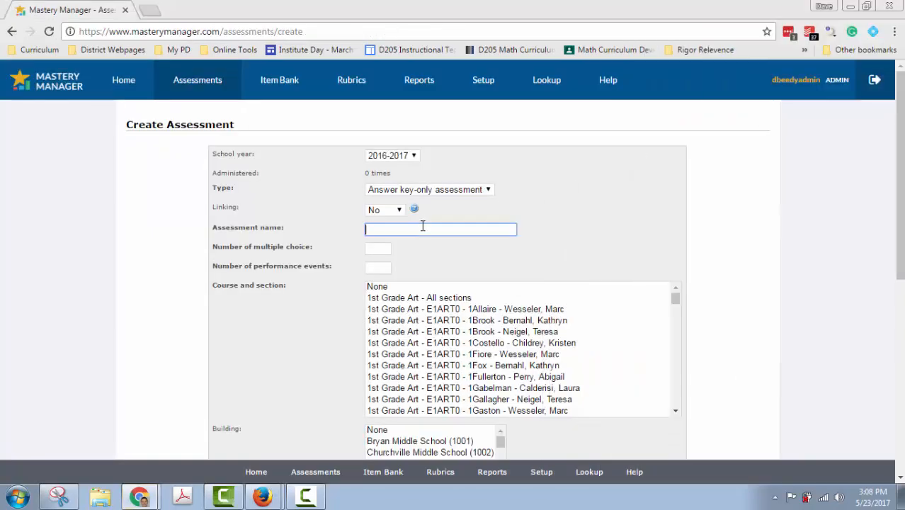
{"action": "key", "text": "ctrl+v"}
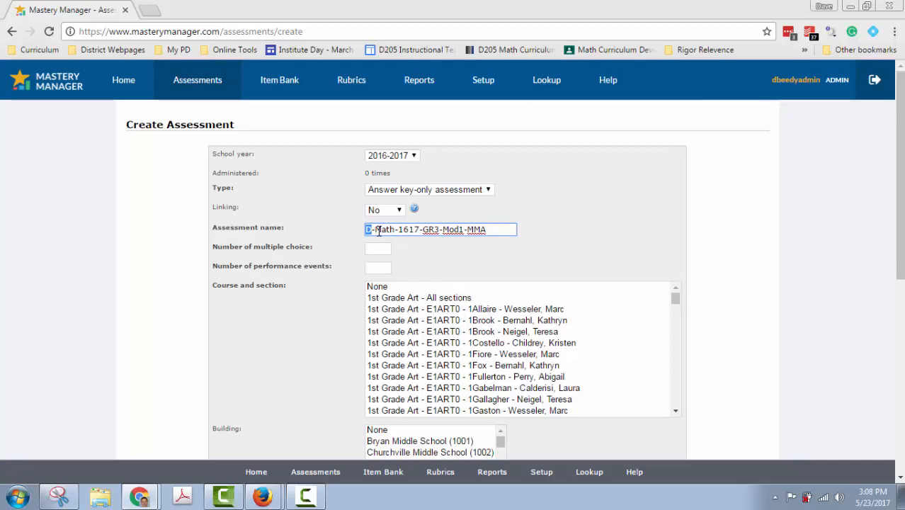
Change the assessment name to D-Math-1617-Algebra1-Chpt1-PMA by replacing the grade, unit and assessment-type parts
{"action": "left_click_drag", "start_coordinate": [375, 229], "coordinate": [437, 227]}
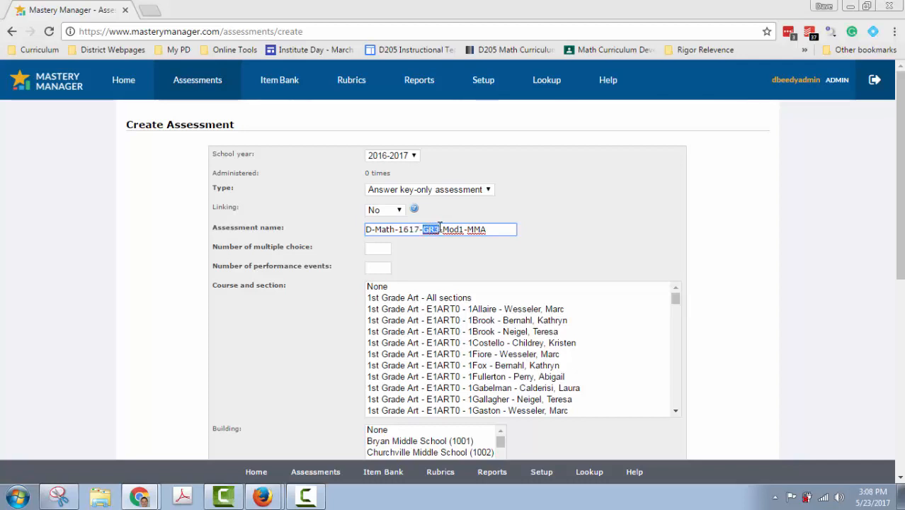
{"action": "type", "text": "Alg"}
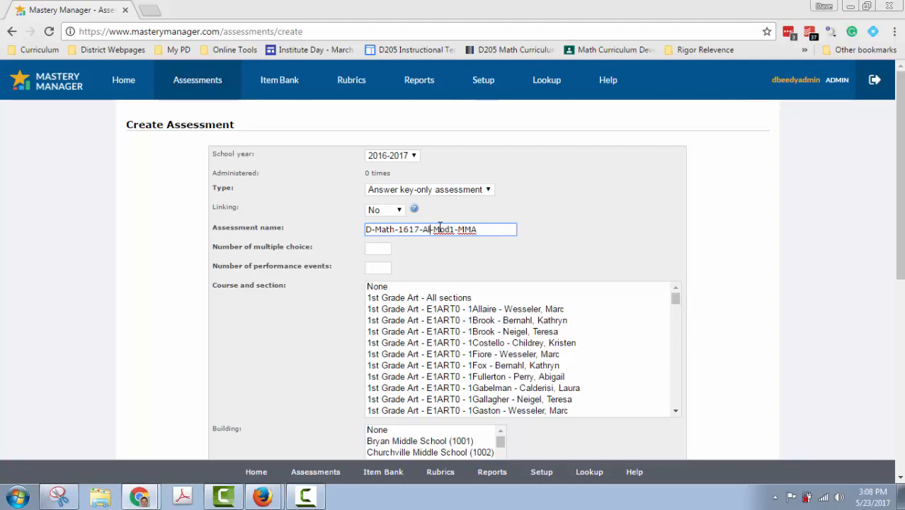
{"action": "type", "text": "e"}
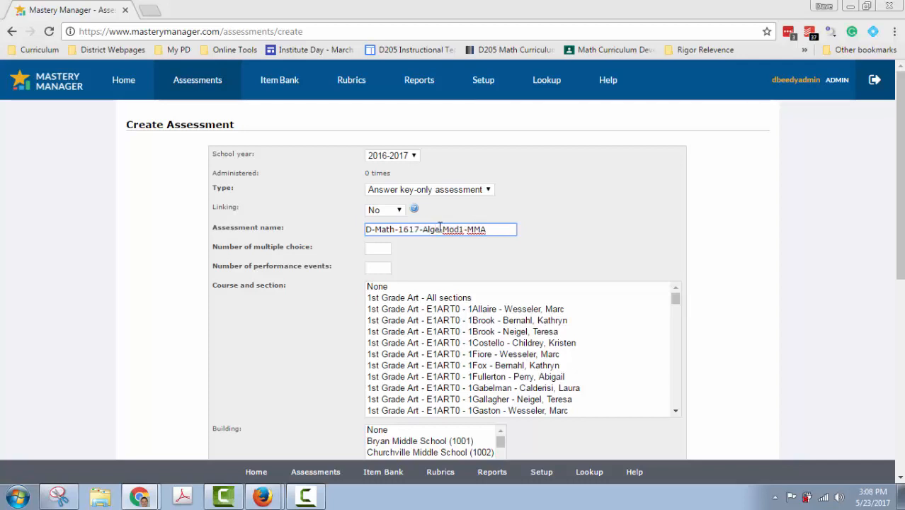
{"action": "type", "text": "bra"}
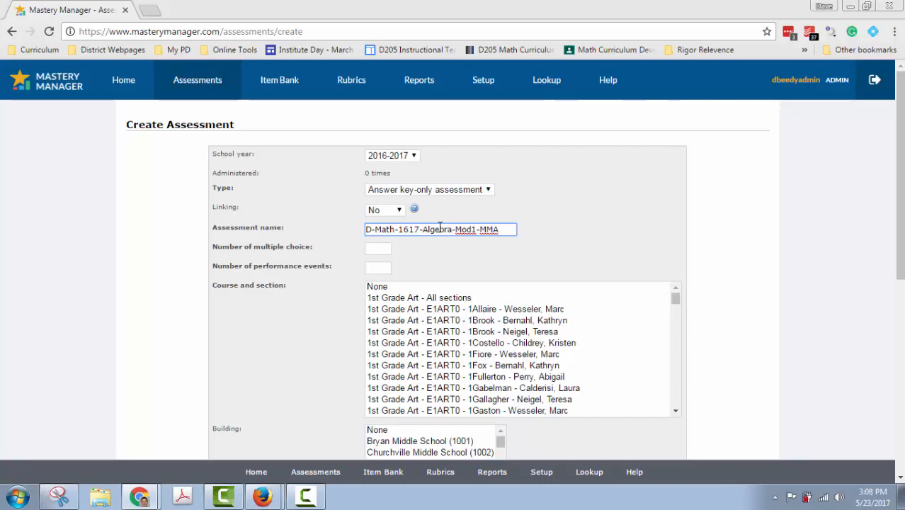
{"action": "type", "text": "1-Chpt1-"}
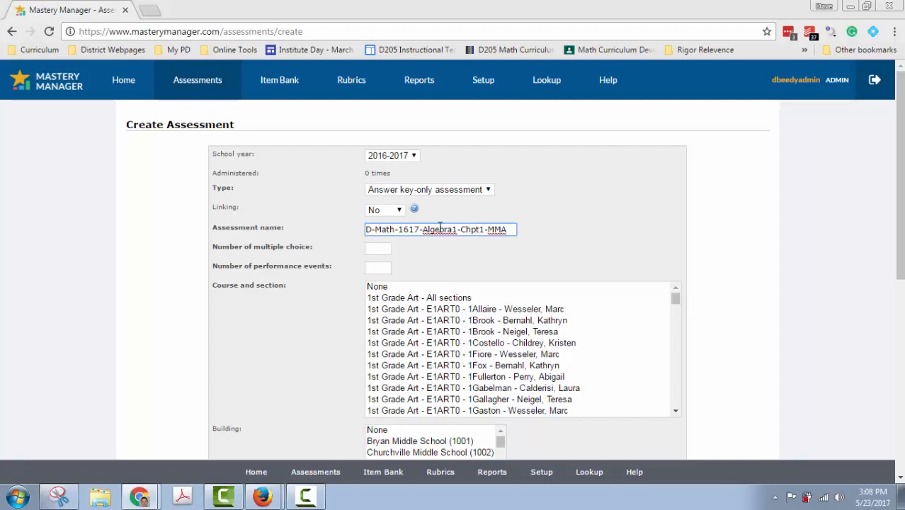
{"action": "type", "text": "P"}
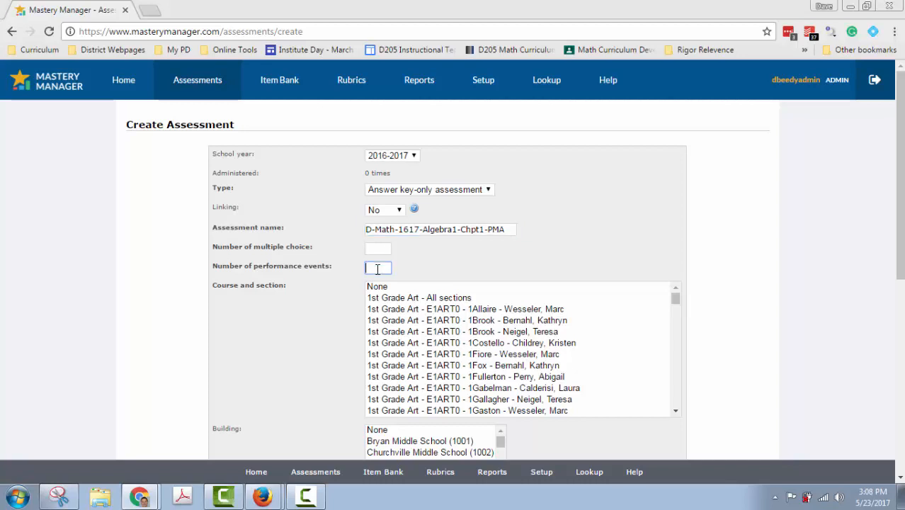
Set the number of multiple choice questions to 8 and the number of performance events to 6
{"action": "left_click", "coordinate": [377, 268]}
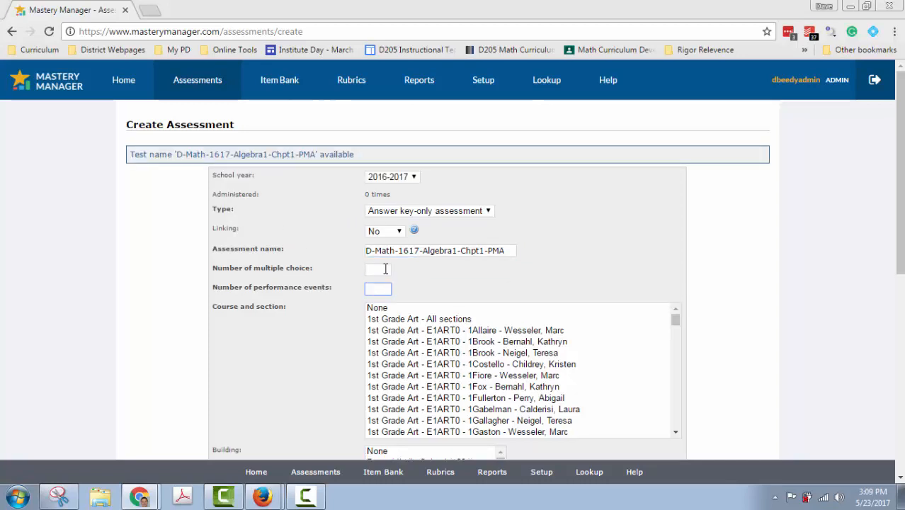
{"action": "left_click", "coordinate": [385, 268]}
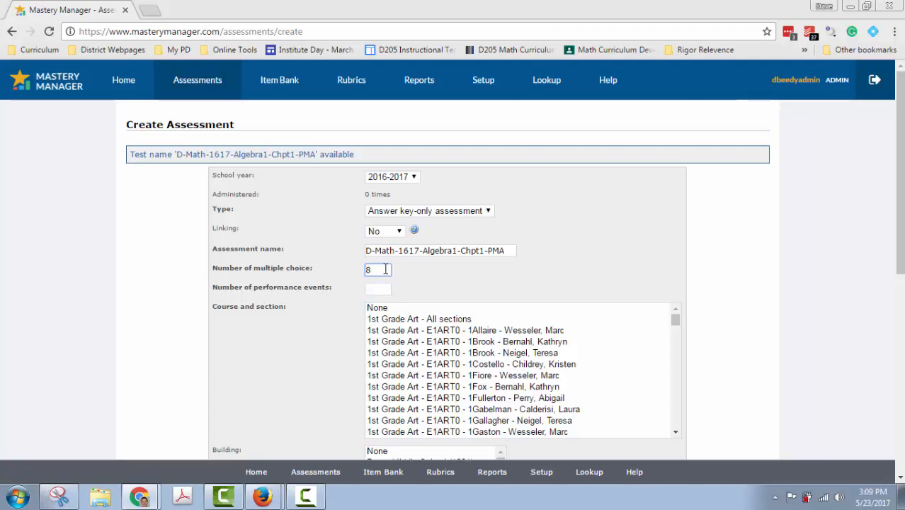
{"action": "left_click", "coordinate": [378, 288]}
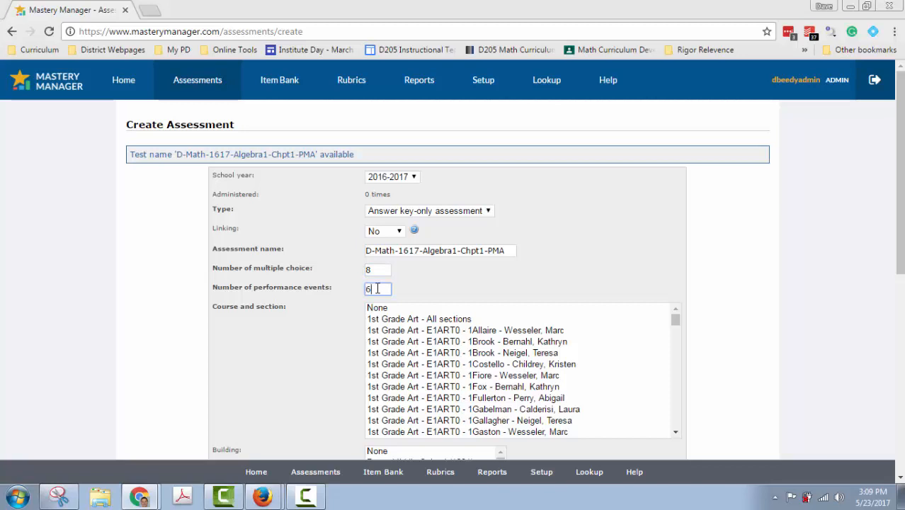
Select "Algebra AB - All sections" as the assessment's course and section
{"action": "left_click", "coordinate": [676, 320]}
{"action": "left_click_drag", "start_coordinate": [676, 320], "coordinate": [676, 360]}
{"action": "scroll", "coordinate": [586, 372], "scroll_direction": "up", "scroll_amount": 15}
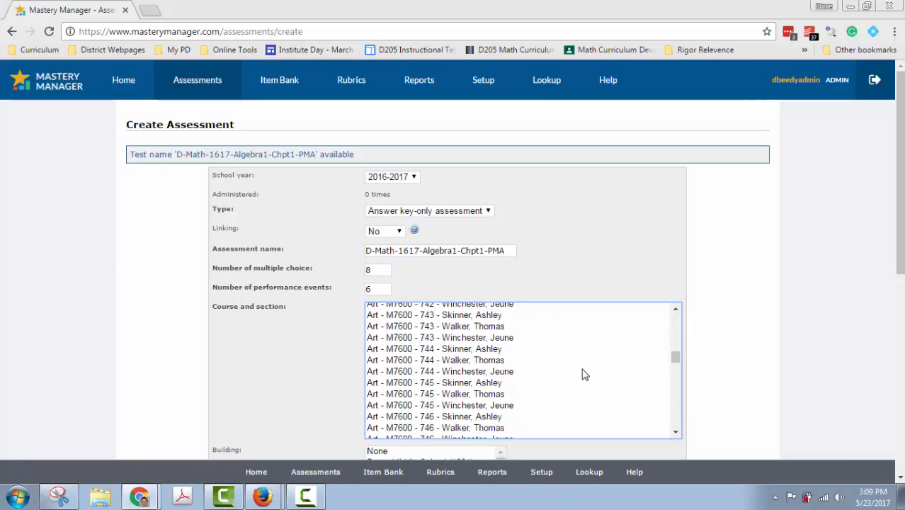
{"action": "scroll", "coordinate": [585, 374], "scroll_direction": "up", "scroll_amount": 15}
{"action": "middle_click", "coordinate": [575, 368]}
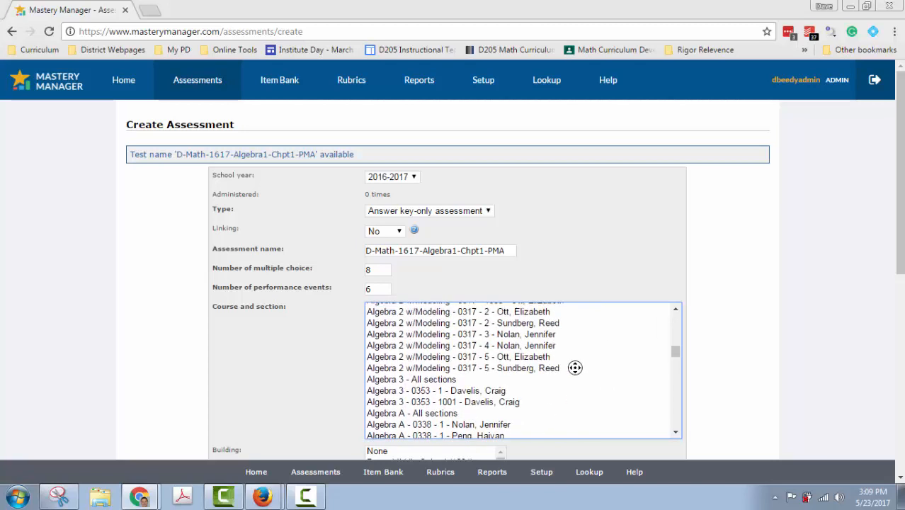
{"action": "scroll", "coordinate": [575, 368], "scroll_direction": "down", "scroll_amount": 3}
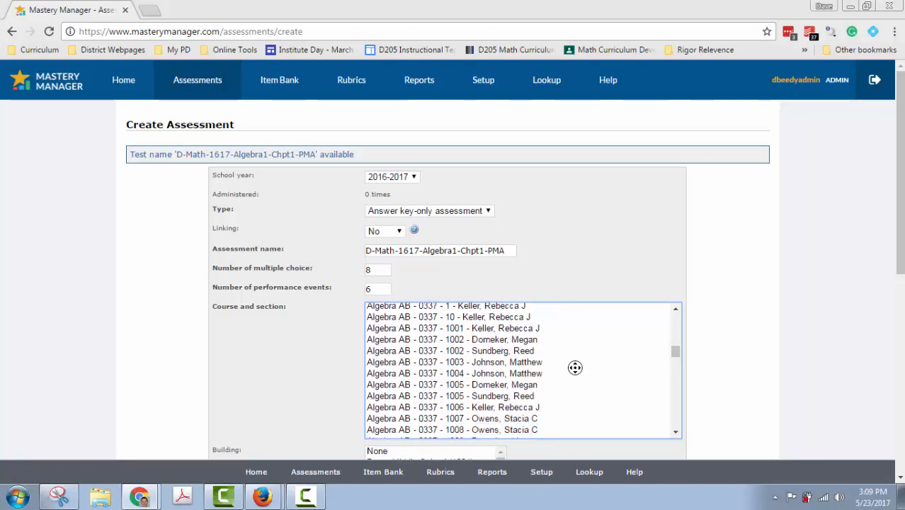
{"action": "scroll", "coordinate": [575, 368], "scroll_direction": "up", "scroll_amount": 1}
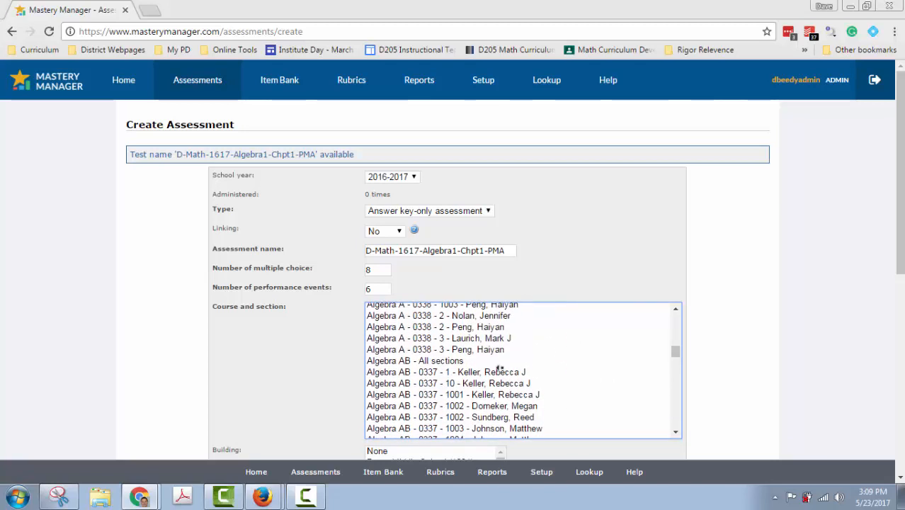
{"action": "left_click", "coordinate": [457, 363]}
Add "Algebra - All sections" to the course selection, keeping Algebra AB selected, and check both entries
{"action": "scroll", "coordinate": [532, 382], "scroll_direction": "up", "scroll_amount": 8}
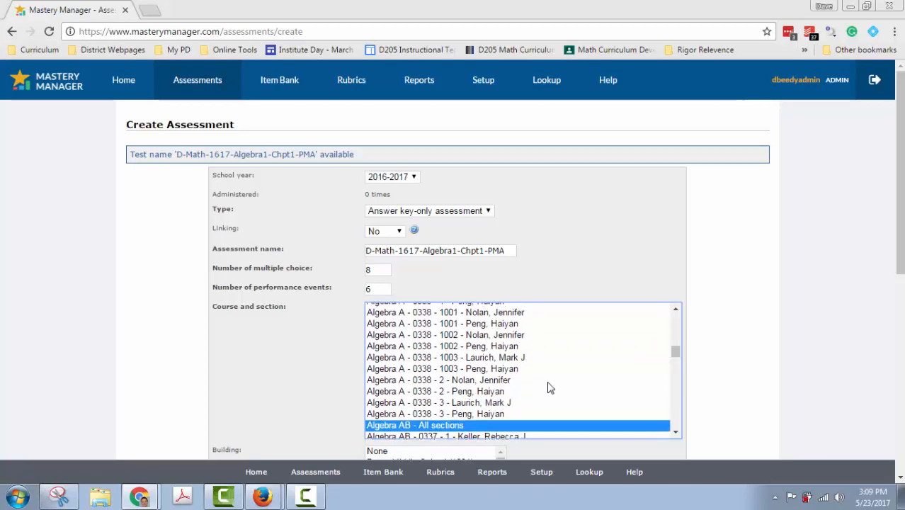
{"action": "scroll", "coordinate": [550, 388], "scroll_direction": "up", "scroll_amount": 3}
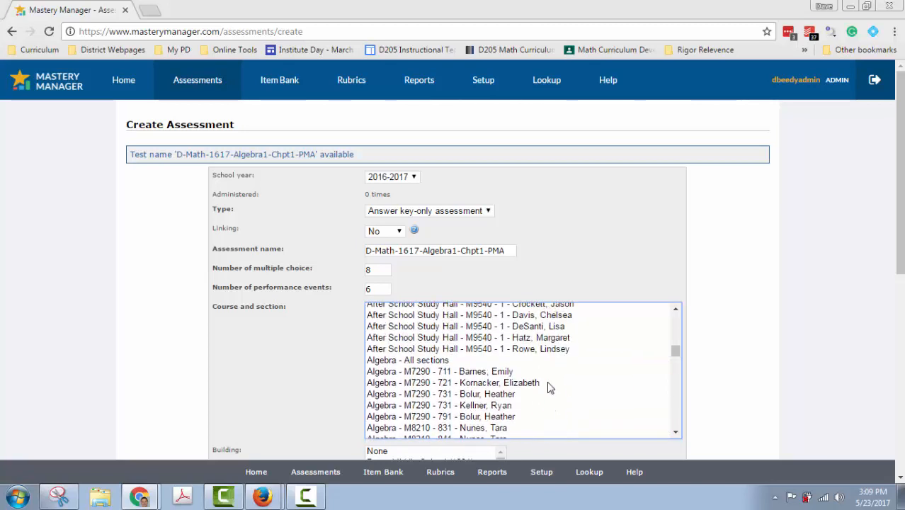
{"action": "left_click", "coordinate": [441, 361]}
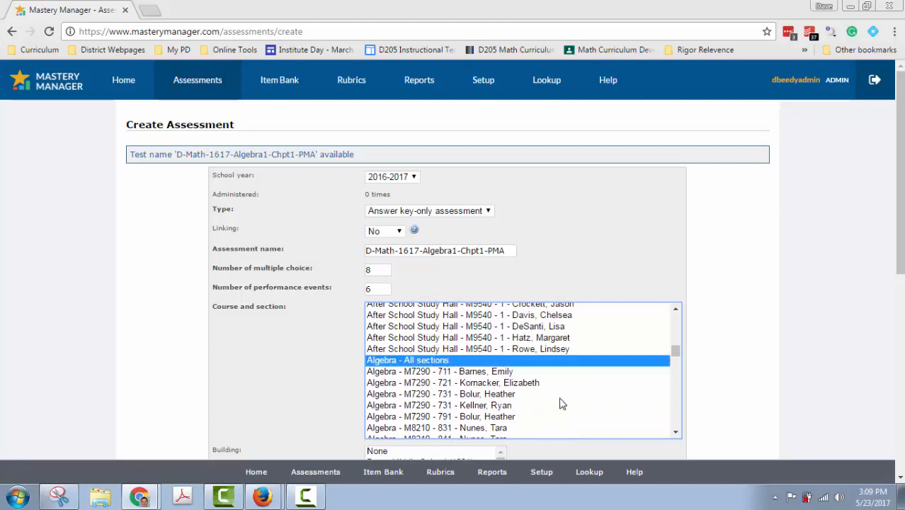
{"action": "scroll", "coordinate": [570, 405], "scroll_direction": "down", "scroll_amount": 4}
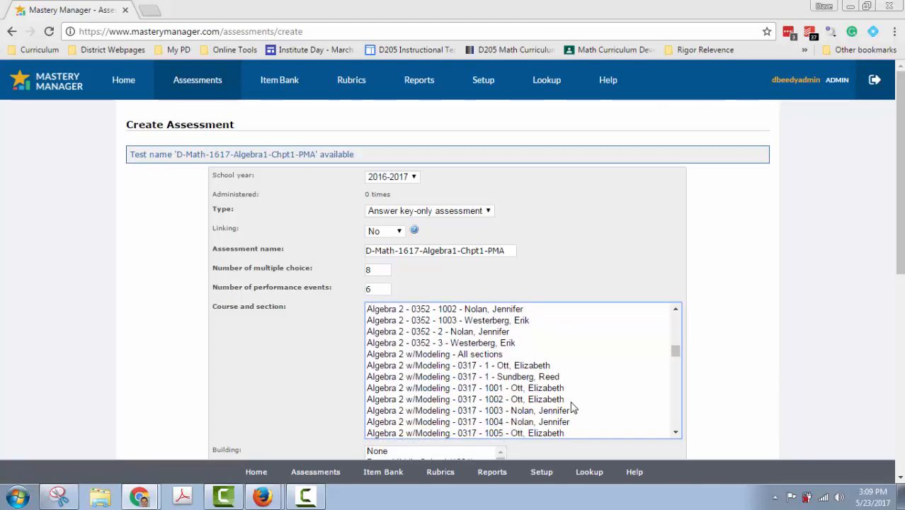
{"action": "scroll", "coordinate": [573, 408], "scroll_direction": "down", "scroll_amount": 4}
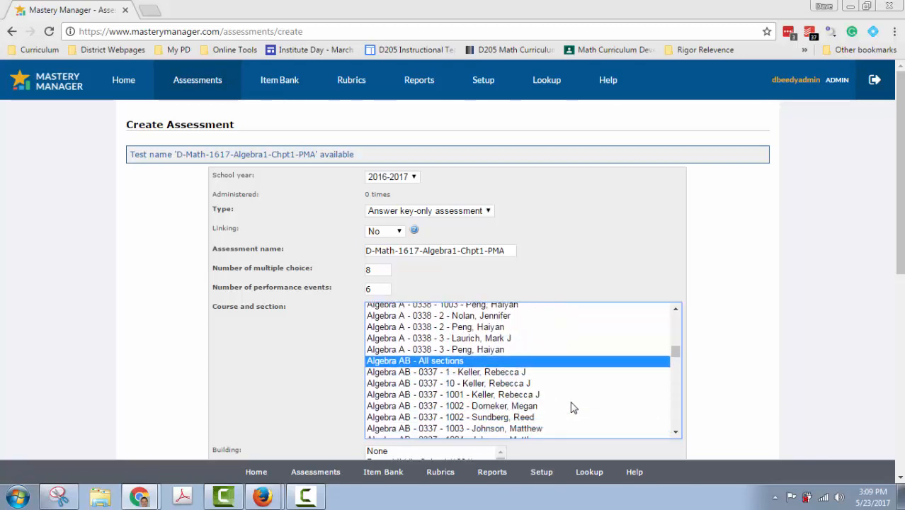
{"action": "scroll", "coordinate": [572, 407], "scroll_direction": "up", "scroll_amount": 10}
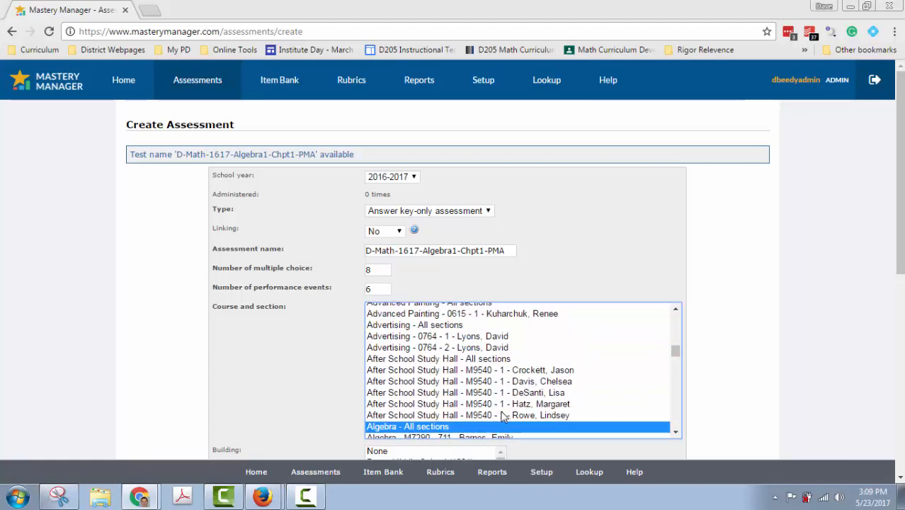
Reselect only "Algebra - All sections", add "Algebra AB - All sections" back to the selection and check both entries
{"action": "scroll", "coordinate": [456, 390], "scroll_direction": "down", "scroll_amount": 2}
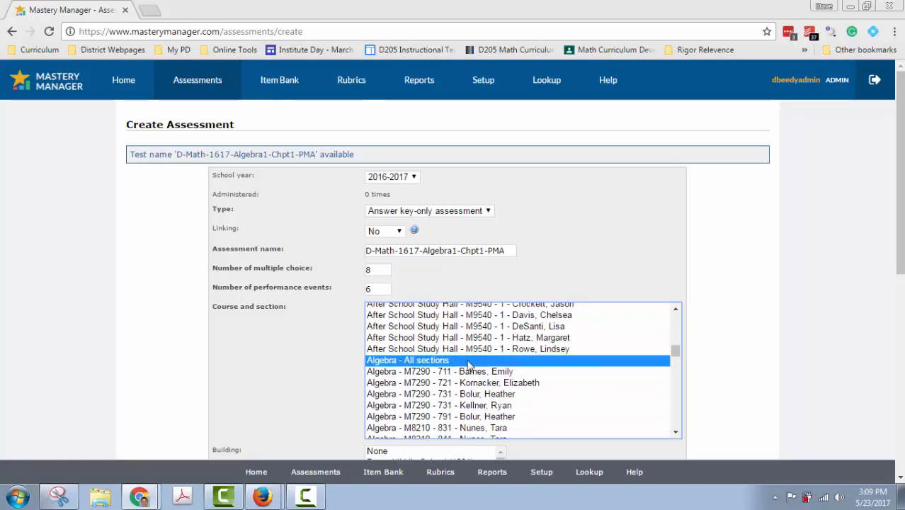
{"action": "scroll", "coordinate": [598, 386], "scroll_direction": "down", "scroll_amount": 8}
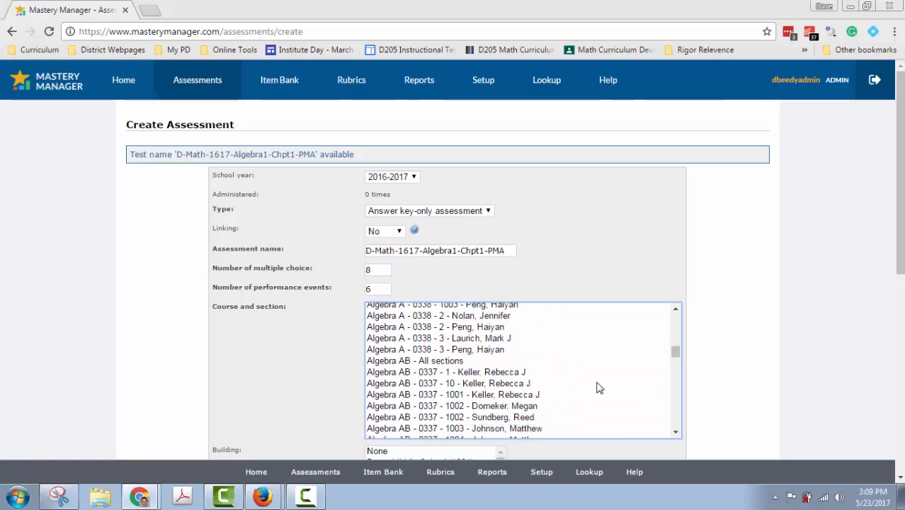
{"action": "left_click", "coordinate": [460, 362]}
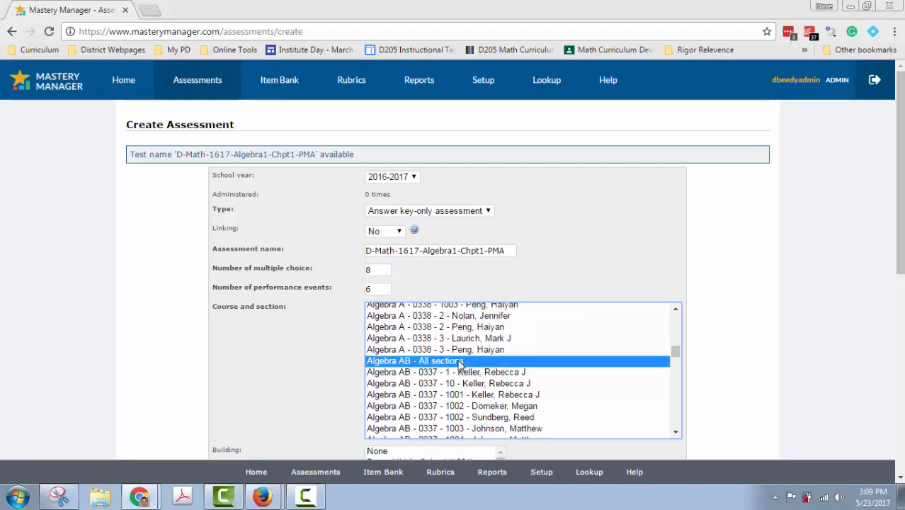
{"action": "scroll", "coordinate": [538, 376], "scroll_direction": "up", "scroll_amount": 15}
{"action": "scroll", "coordinate": [545, 375], "scroll_direction": "down", "scroll_amount": 12}
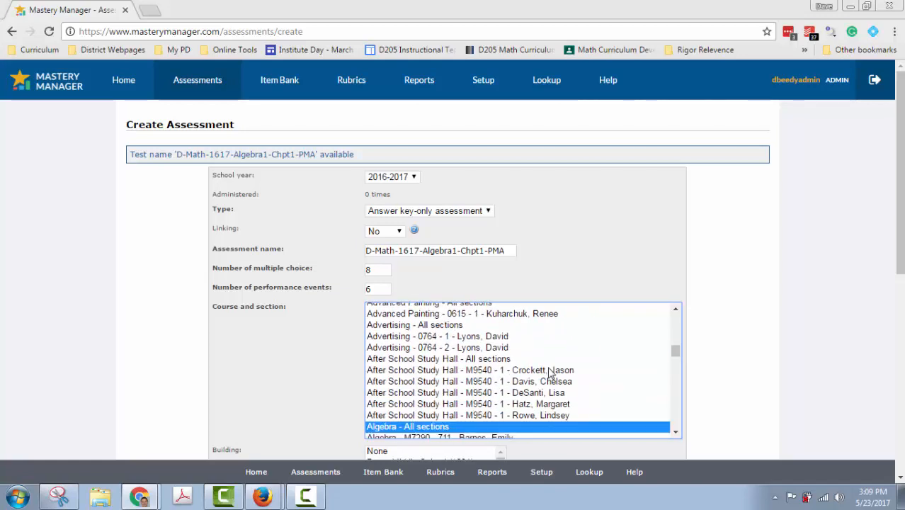
{"action": "scroll", "coordinate": [551, 373], "scroll_direction": "down", "scroll_amount": 10}
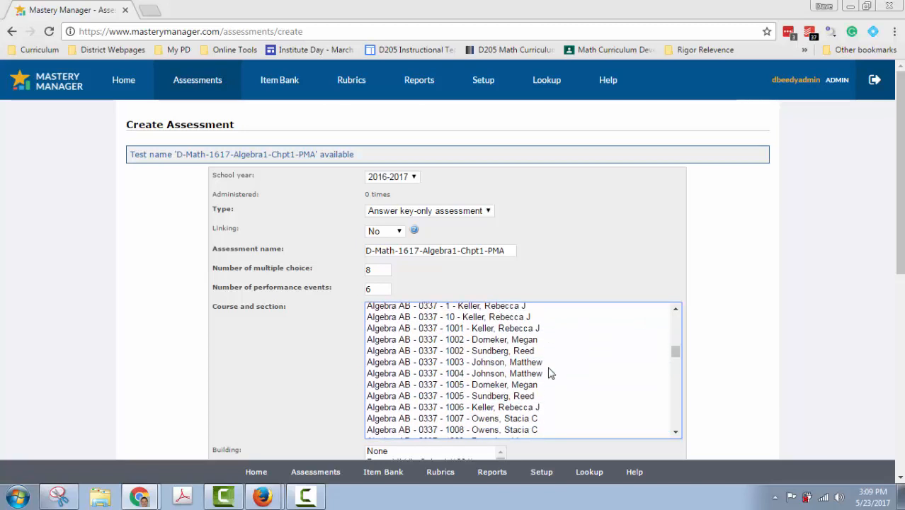
{"action": "scroll", "coordinate": [551, 373], "scroll_direction": "up", "scroll_amount": 2}
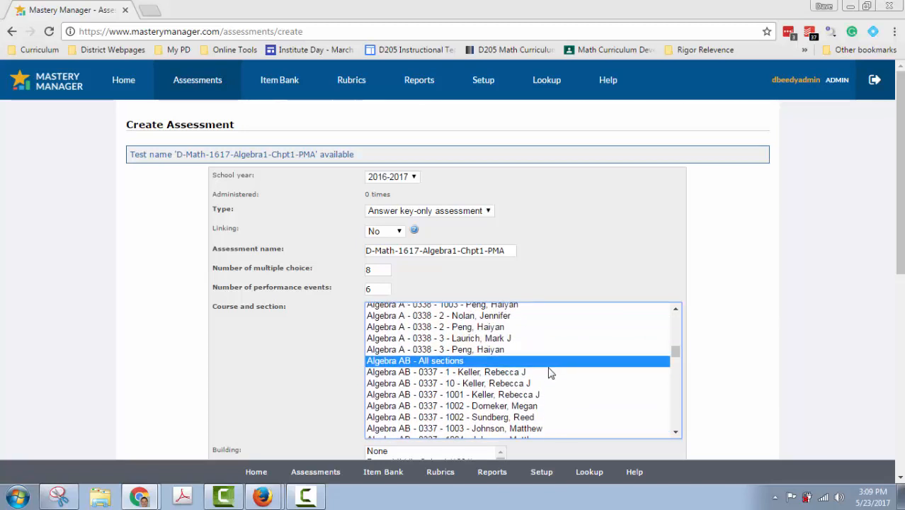
Select York Community High School (3) and Sandburg Middle School (1012) as the assessment's buildings, leaving York Summer School out
{"action": "scroll", "coordinate": [723, 377], "scroll_direction": "down", "scroll_amount": 2}
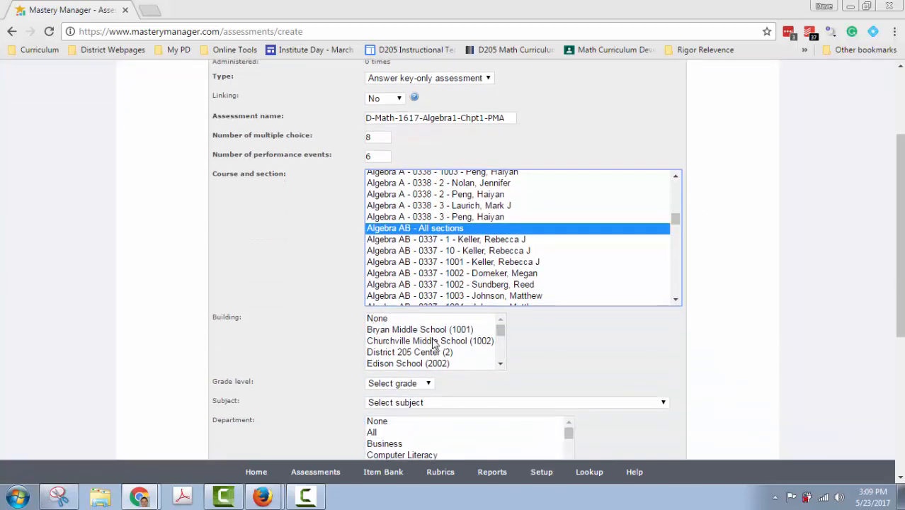
{"action": "scroll", "coordinate": [434, 343], "scroll_direction": "down", "scroll_amount": 2}
{"action": "scroll", "coordinate": [432, 344], "scroll_direction": "up", "scroll_amount": 2}
{"action": "scroll", "coordinate": [437, 354], "scroll_direction": "down", "scroll_amount": 5}
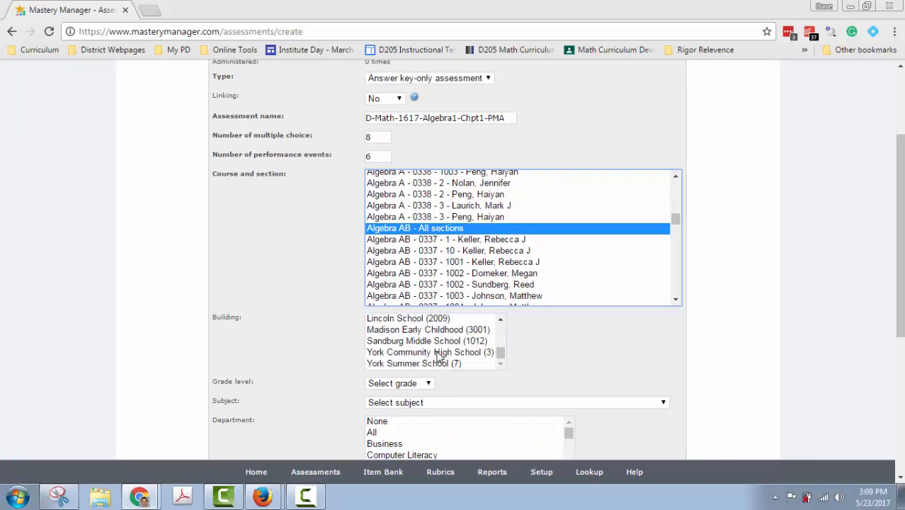
{"action": "scroll", "coordinate": [437, 356], "scroll_direction": "down", "scroll_amount": 1}
{"action": "left_click", "coordinate": [447, 286]}
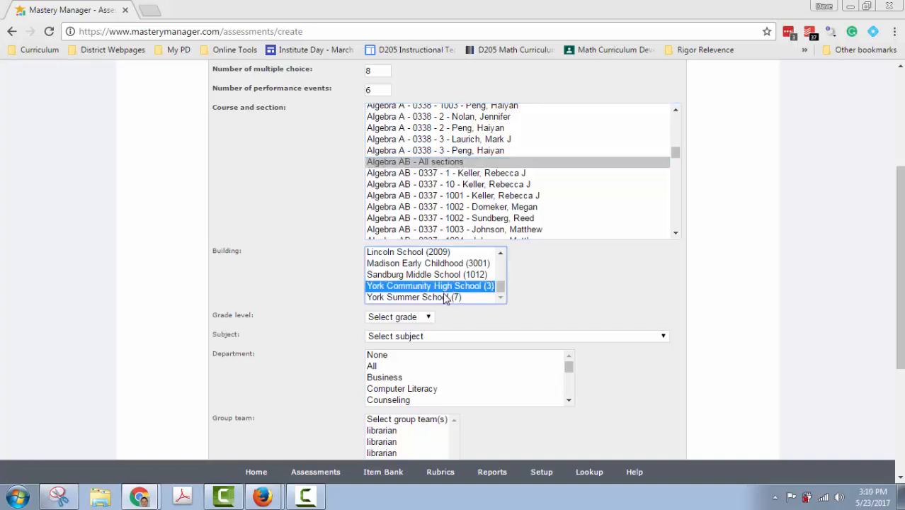
{"action": "left_click", "coordinate": [444, 297], "text": "ctrl"}
{"action": "left_click", "coordinate": [446, 297], "text": "ctrl"}
{"action": "left_click", "coordinate": [449, 276], "text": "ctrl"}
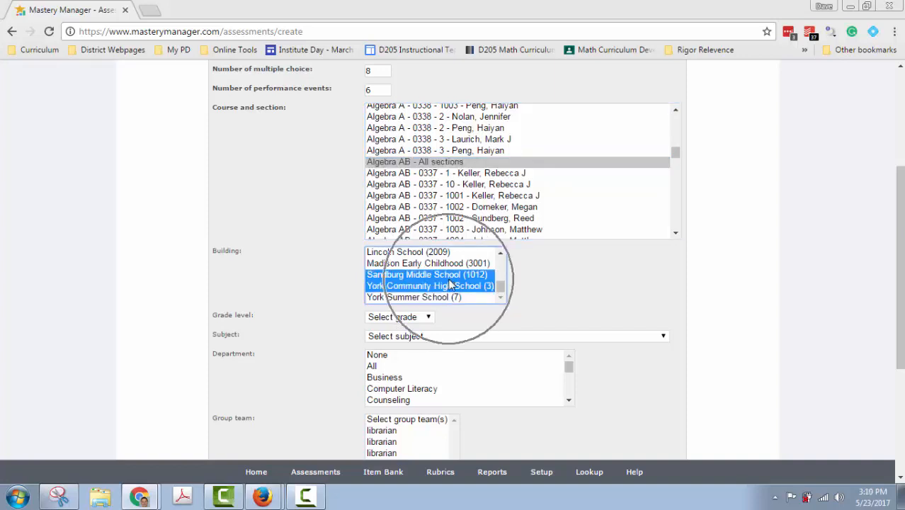
Add Churchville Middle School (1002) and Bryan Middle School (1001) to the building selection
{"action": "scroll", "coordinate": [450, 283], "scroll_direction": "up", "scroll_amount": 2}
{"action": "scroll", "coordinate": [450, 283], "scroll_direction": "up", "scroll_amount": 2}
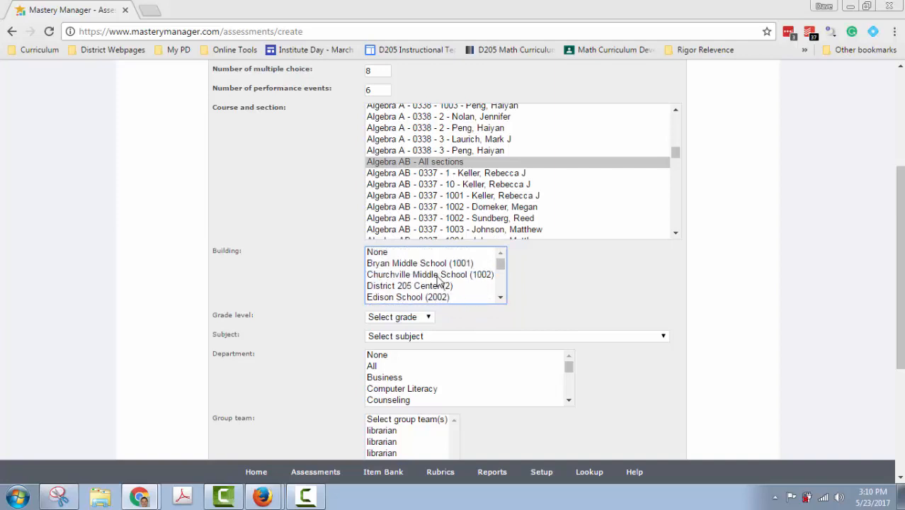
{"action": "left_click", "coordinate": [439, 275], "text": "ctrl"}
{"action": "left_click", "coordinate": [434, 264], "text": "ctrl"}
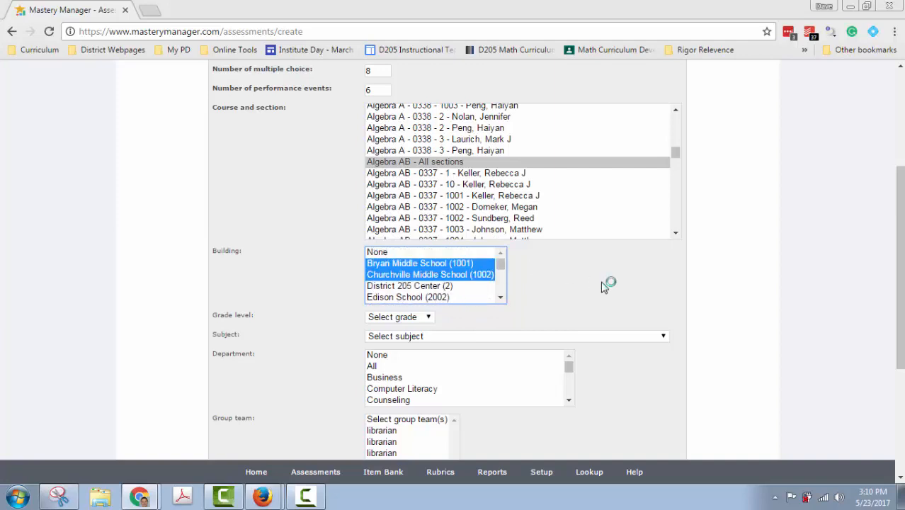
Check the grade level choices without picking a grade, and set the subject to the second Mathematics entry
{"action": "scroll", "coordinate": [605, 282], "scroll_direction": "down", "scroll_amount": 1}
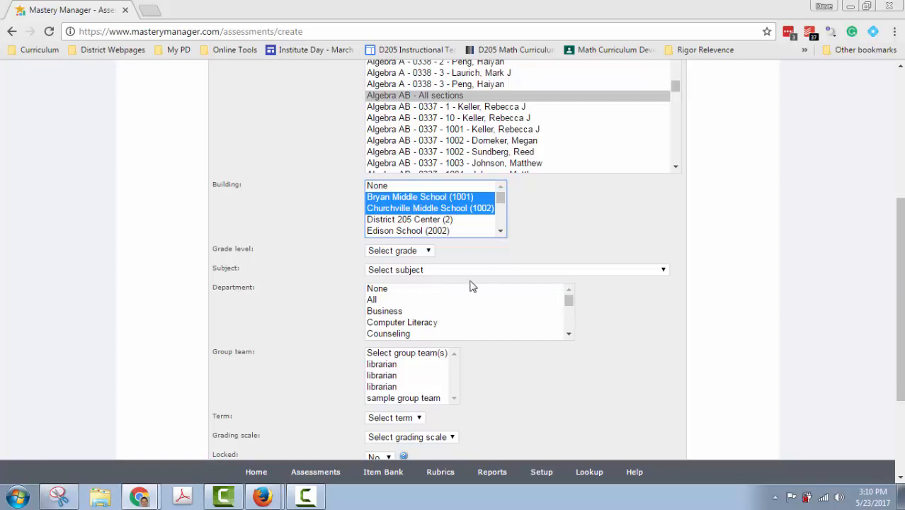
{"action": "left_click", "coordinate": [421, 252]}
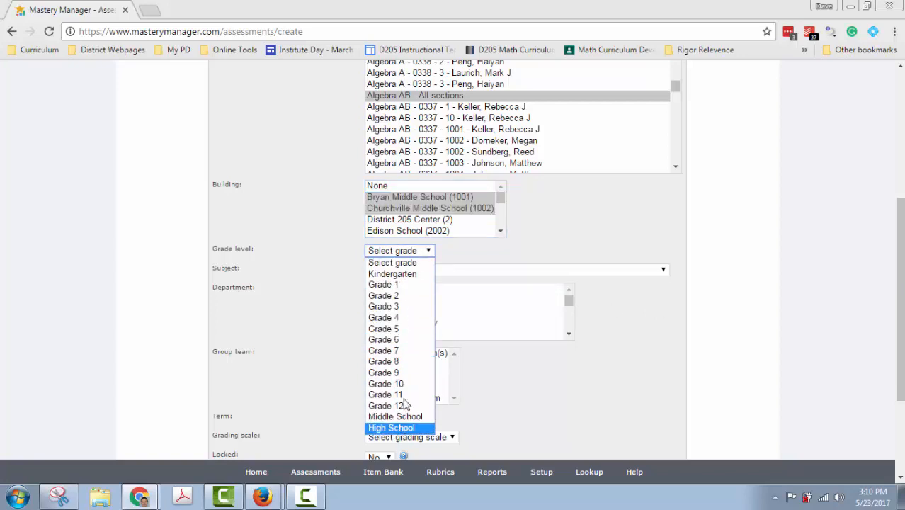
{"action": "left_click", "coordinate": [425, 263]}
{"action": "left_click", "coordinate": [515, 272]}
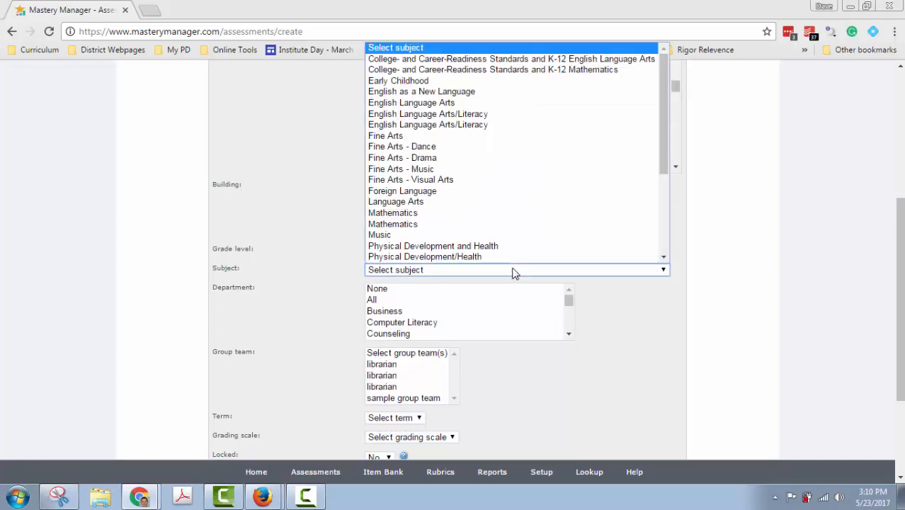
{"action": "left_click", "coordinate": [478, 213]}
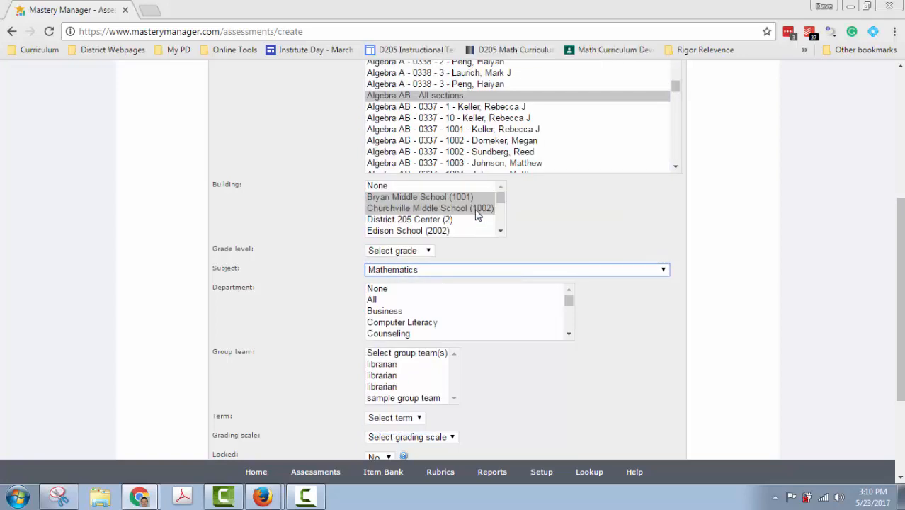
{"action": "left_click", "coordinate": [485, 276]}
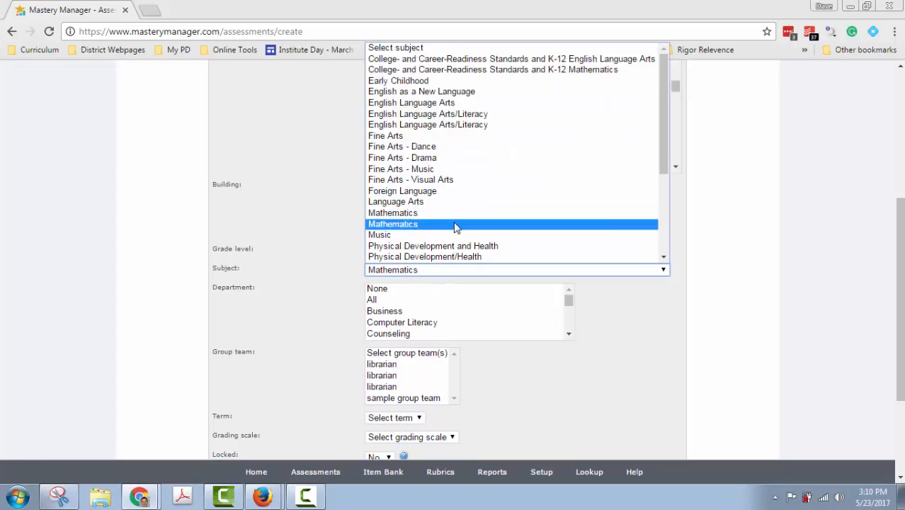
{"action": "left_click", "coordinate": [457, 222]}
{"action": "left_click", "coordinate": [633, 353]}
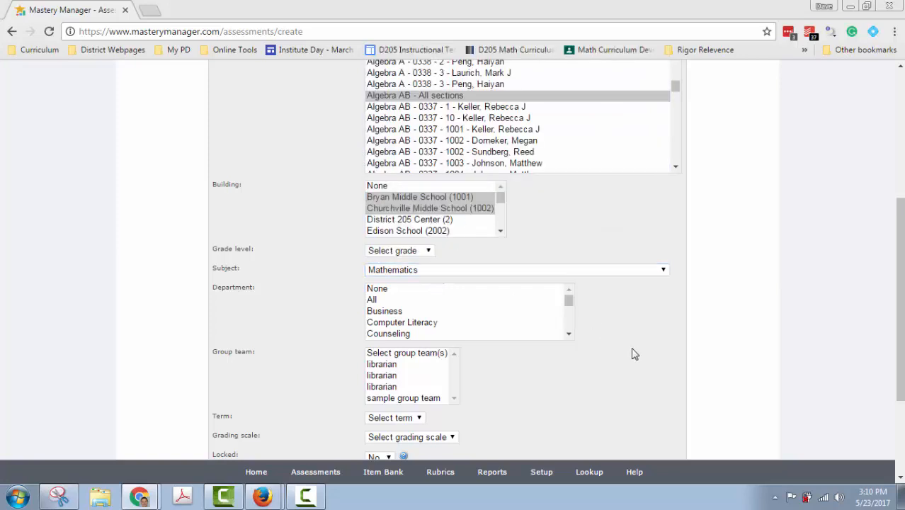
Select Math as the assessment's department
{"action": "scroll", "coordinate": [416, 307], "scroll_direction": "down", "scroll_amount": 2}
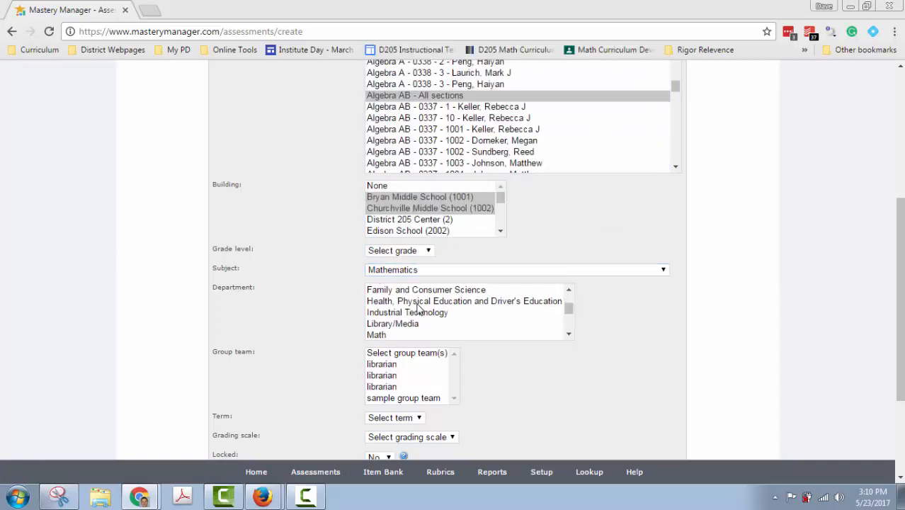
{"action": "left_click", "coordinate": [398, 335]}
{"action": "left_click", "coordinate": [571, 383]}
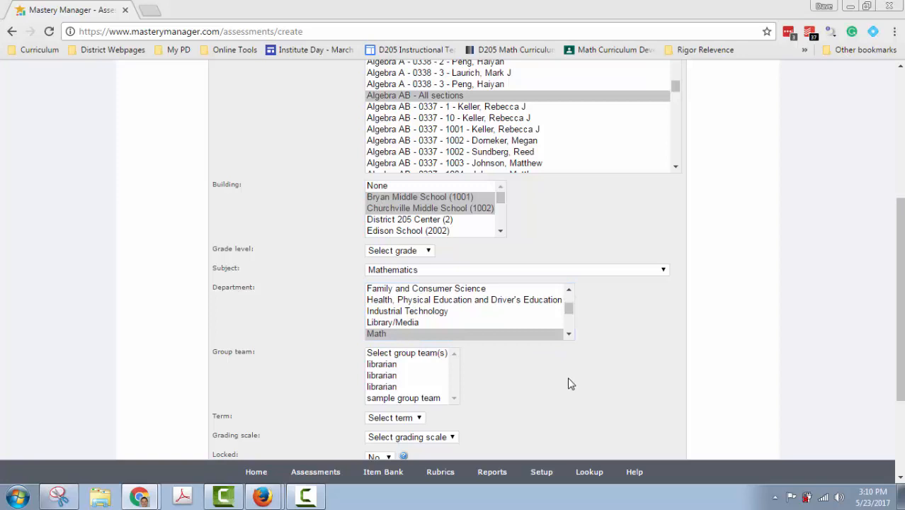
Save the new assessment with the plain paper form and review its saved properties
{"action": "scroll", "coordinate": [570, 383], "scroll_direction": "down", "scroll_amount": 2}
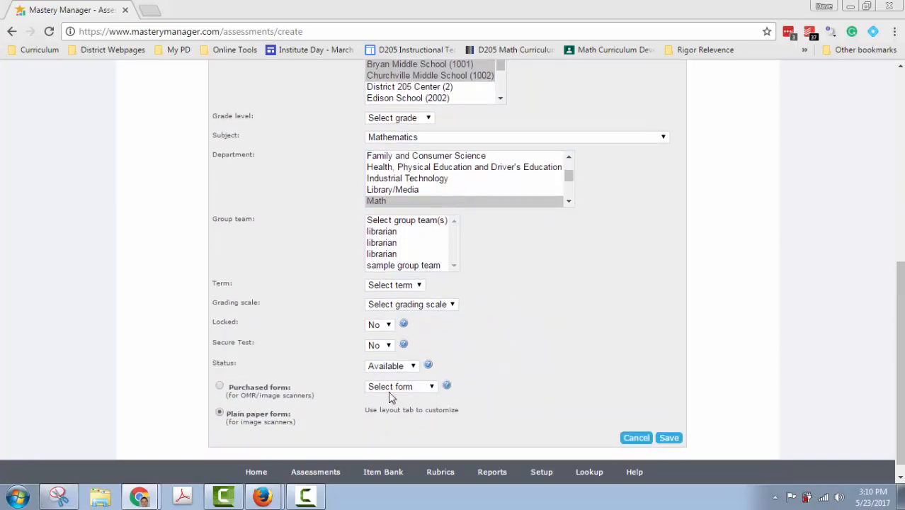
{"action": "left_click", "coordinate": [668, 437]}
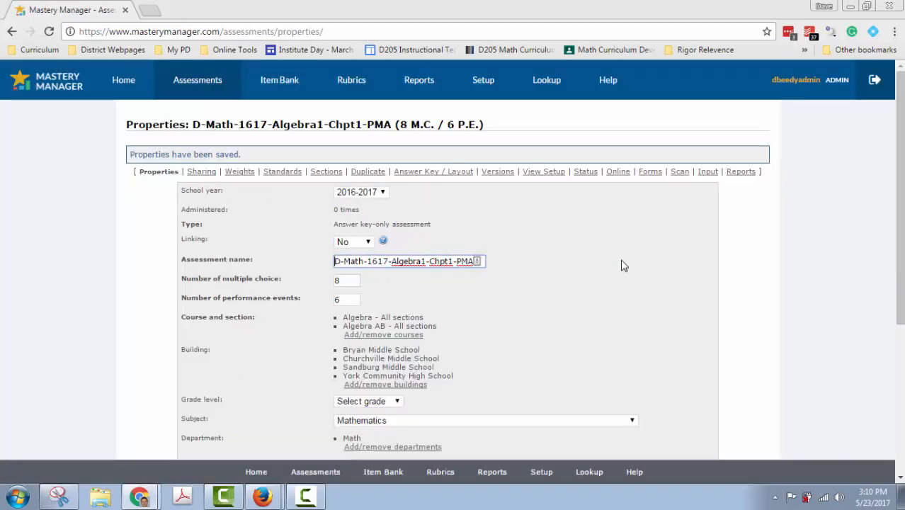
{"action": "scroll", "coordinate": [531, 364], "scroll_direction": "down", "scroll_amount": 4}
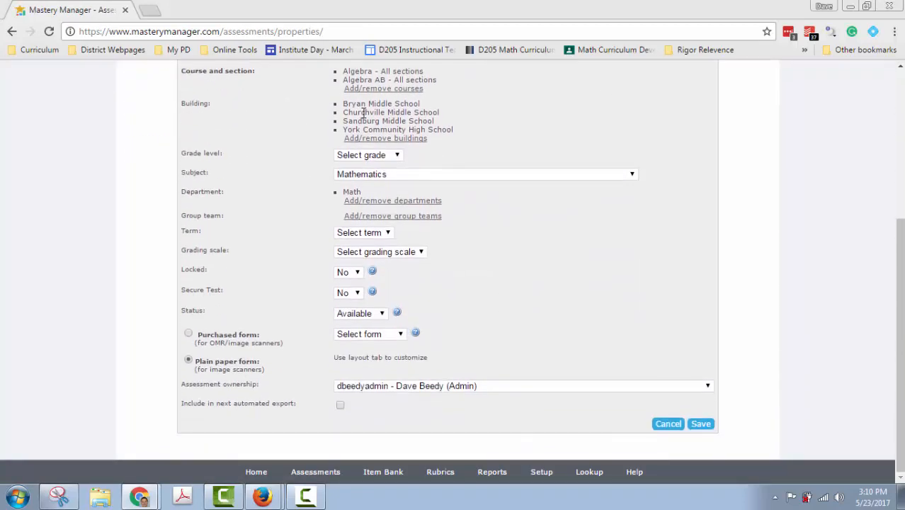
{"action": "scroll", "coordinate": [552, 350], "scroll_direction": "up", "scroll_amount": 4}
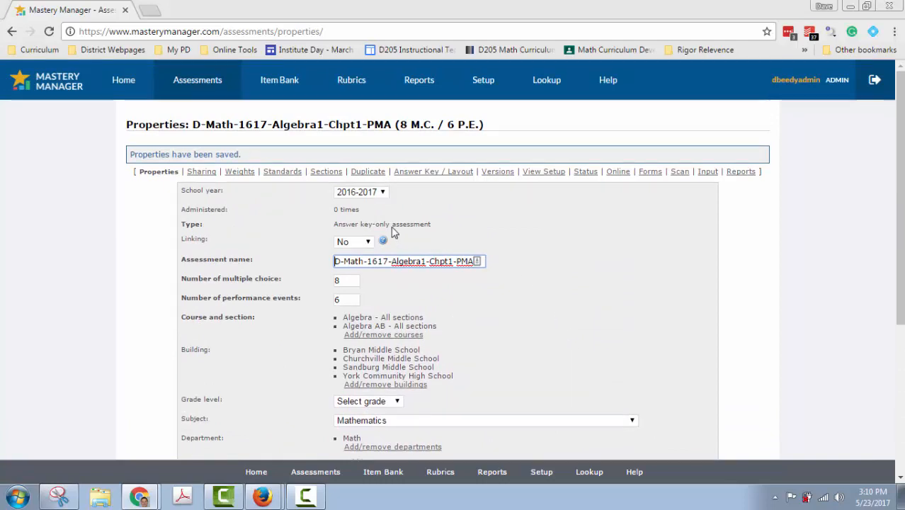
Open the answer key and layout, and examine the question types, the bubble count choices and the group style options
{"action": "left_click", "coordinate": [437, 175]}
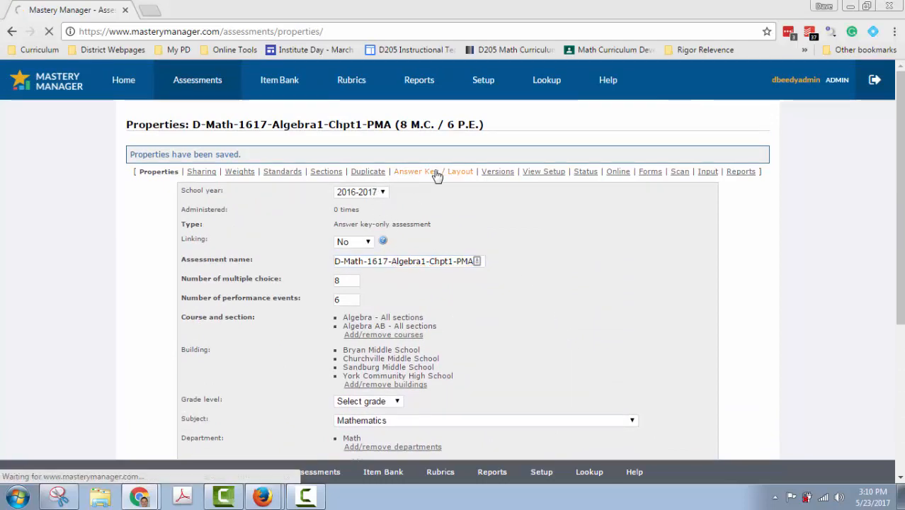
{"action": "scroll", "coordinate": [441, 239], "scroll_direction": "down", "scroll_amount": 3}
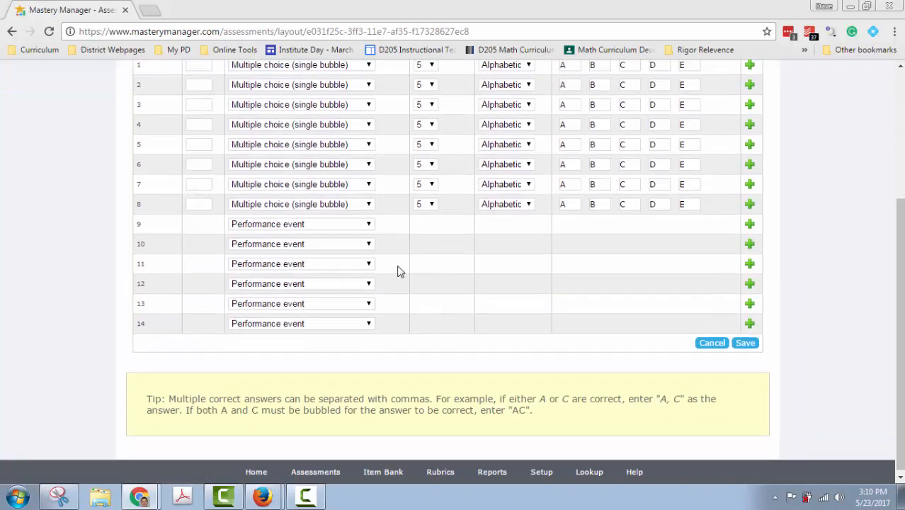
{"action": "scroll", "coordinate": [410, 249], "scroll_direction": "up", "scroll_amount": 1}
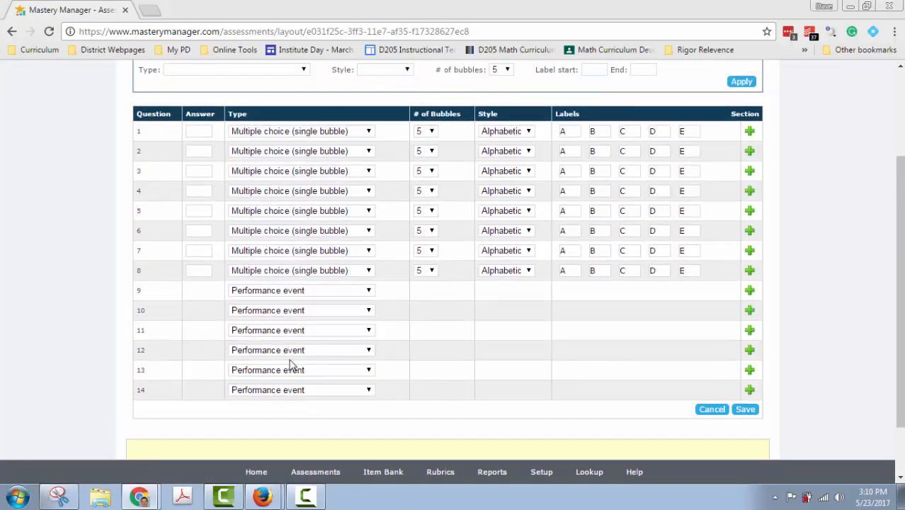
{"action": "scroll", "coordinate": [506, 365], "scroll_direction": "up", "scroll_amount": 1}
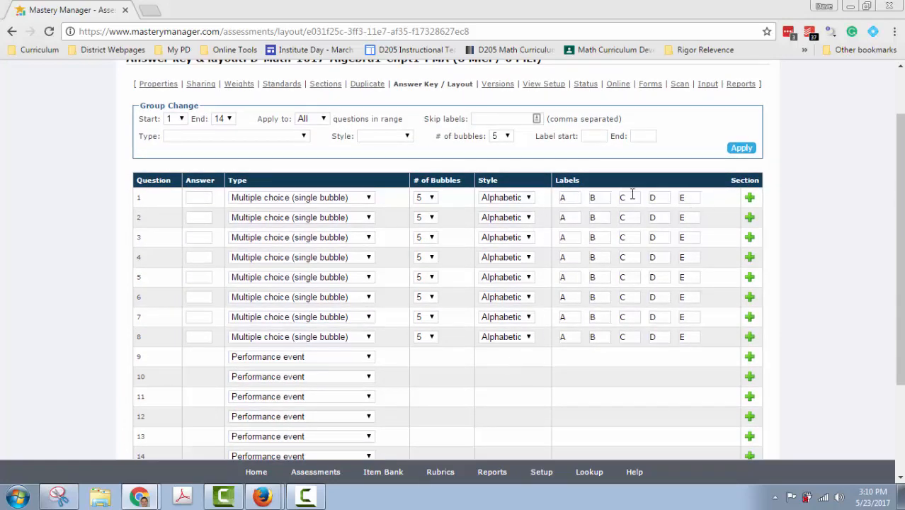
{"action": "left_click", "coordinate": [431, 198]}
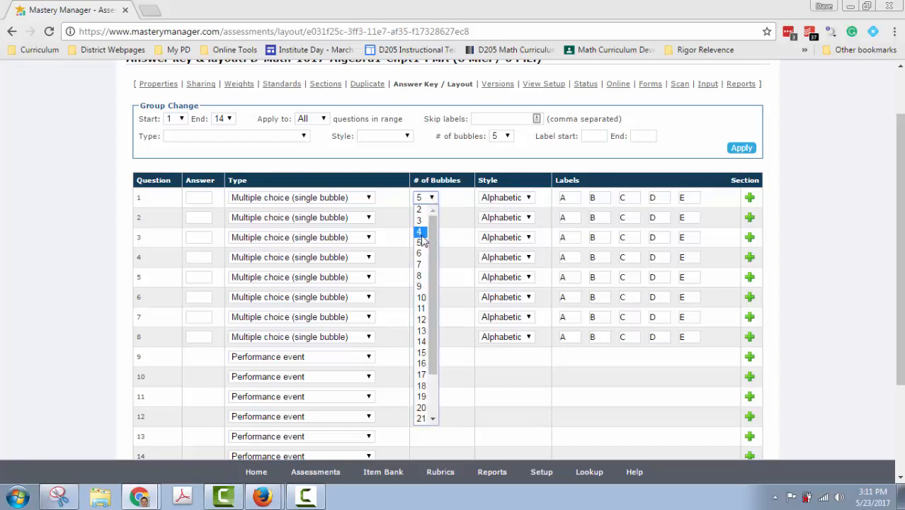
{"action": "left_click", "coordinate": [462, 164]}
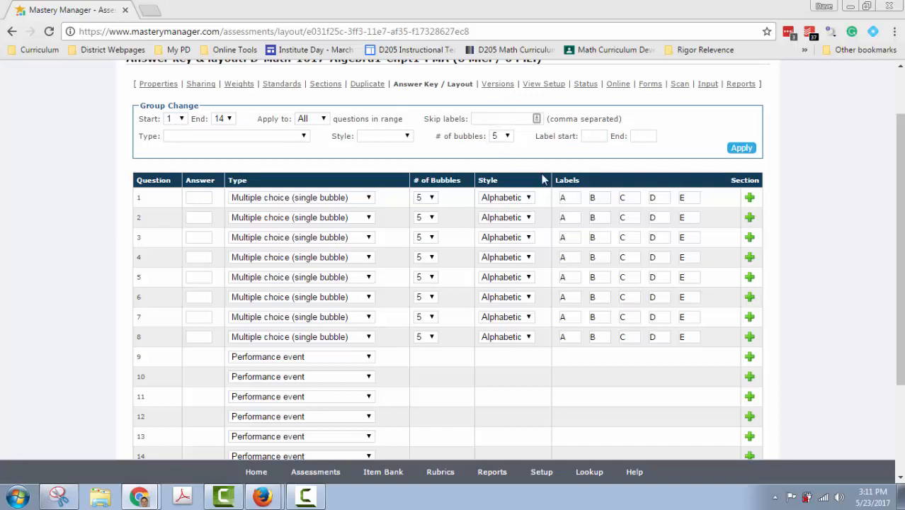
{"action": "scroll", "coordinate": [543, 180], "scroll_direction": "up", "scroll_amount": 1}
{"action": "left_click", "coordinate": [402, 205]}
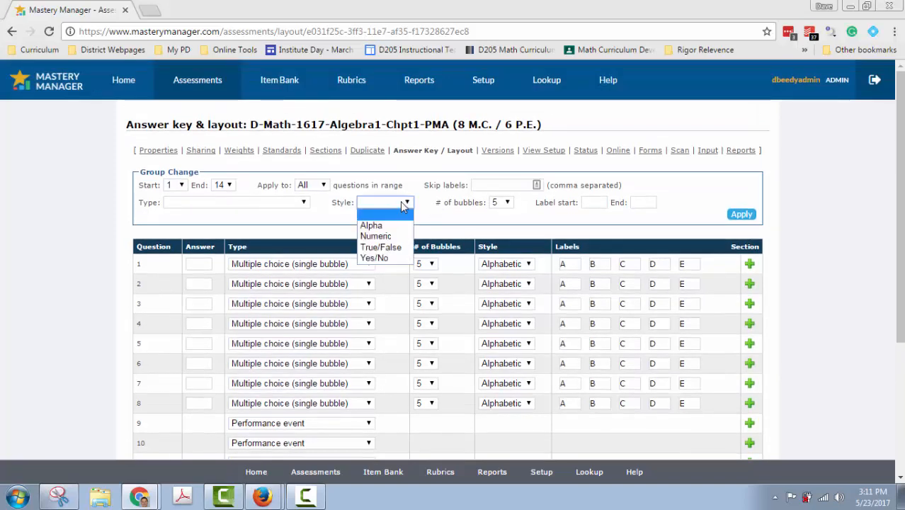
{"action": "left_click", "coordinate": [403, 206]}
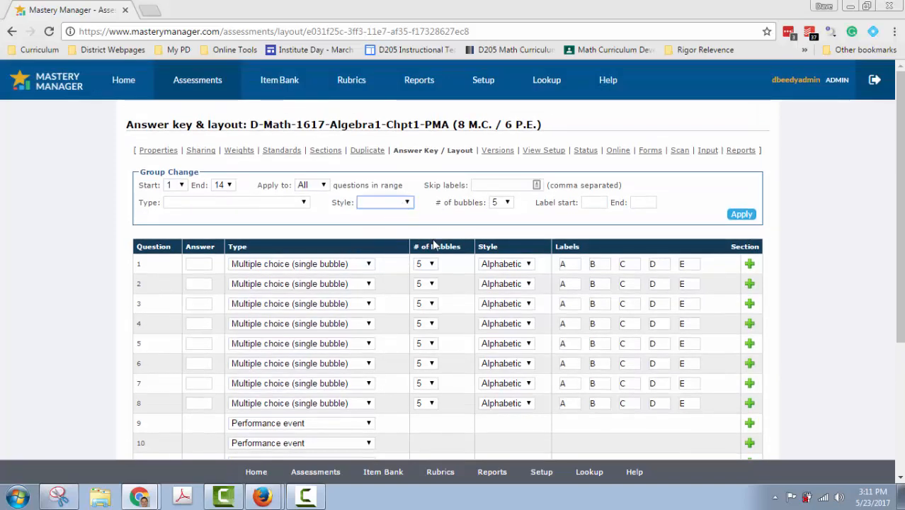
Open the assessment's weights and set question 9 to 5 points and question 10 to 3 points
{"action": "left_click", "coordinate": [240, 151]}
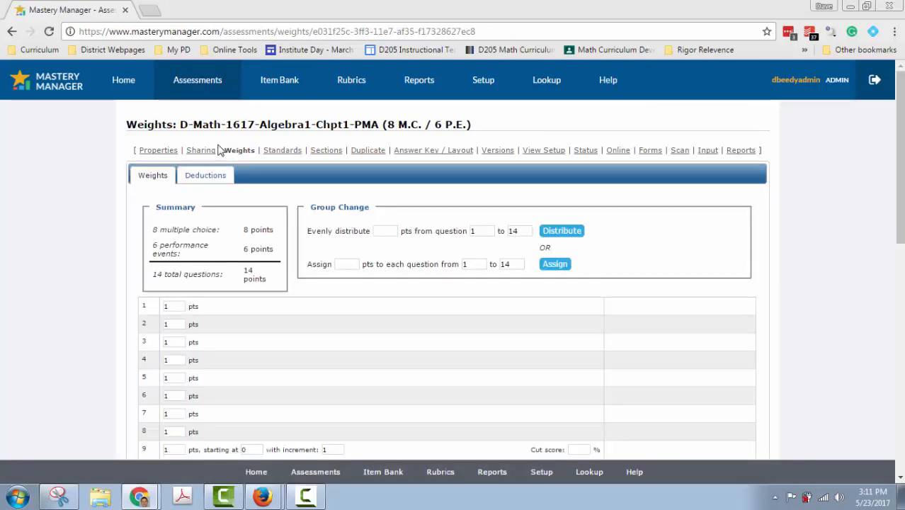
{"action": "scroll", "coordinate": [323, 239], "scroll_direction": "down", "scroll_amount": 3}
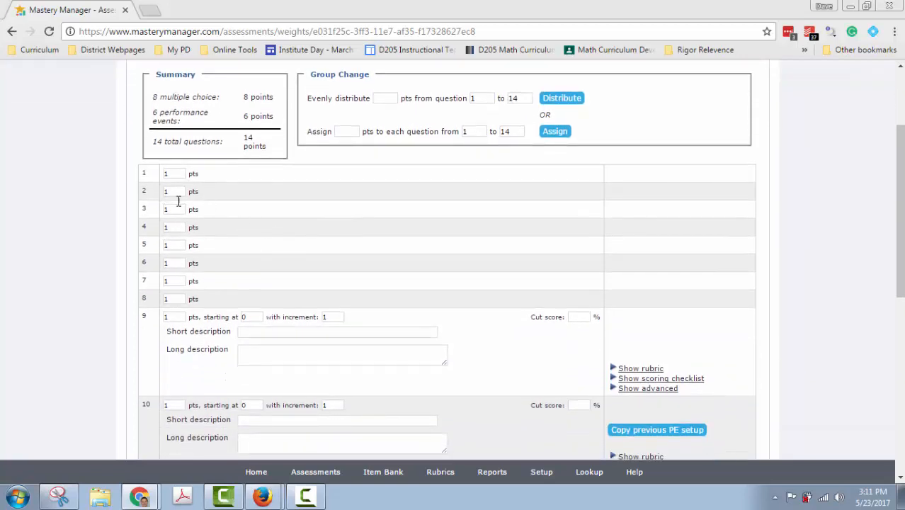
{"action": "scroll", "coordinate": [446, 277], "scroll_direction": "down", "scroll_amount": 2}
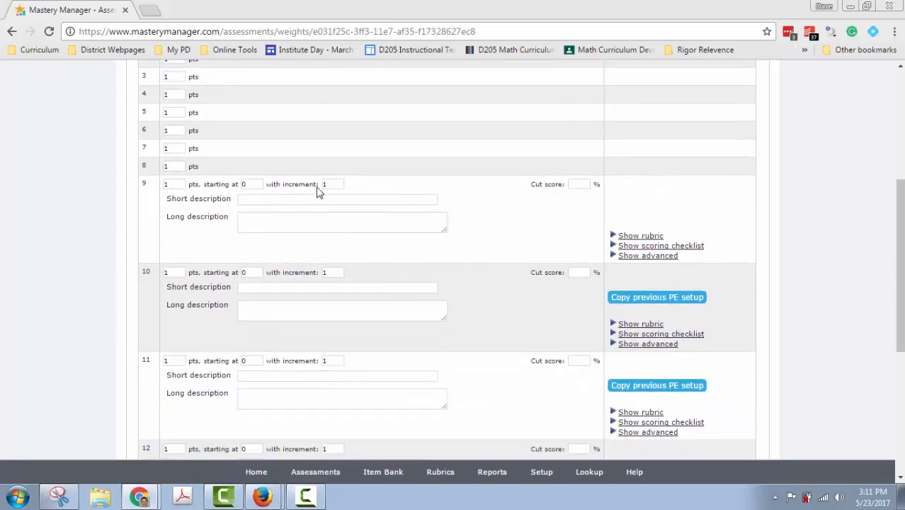
{"action": "scroll", "coordinate": [326, 303], "scroll_direction": "down", "scroll_amount": 4}
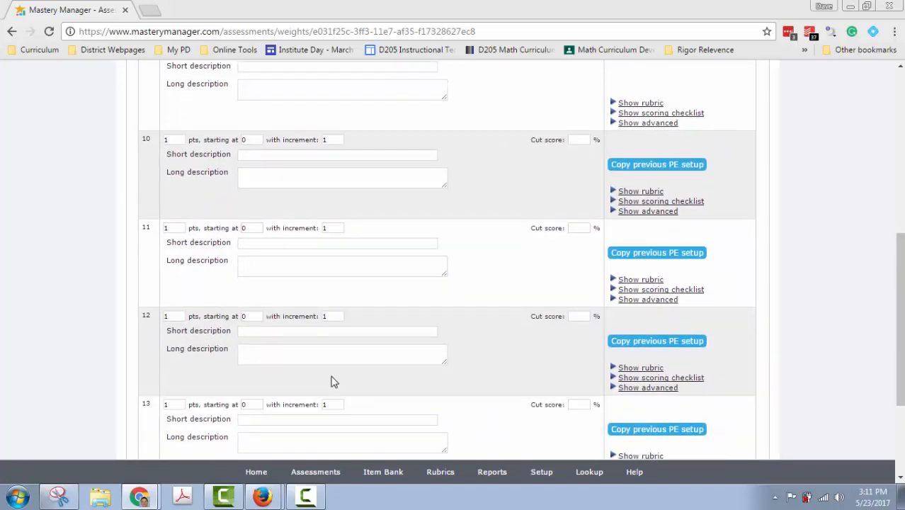
{"action": "scroll", "coordinate": [325, 378], "scroll_direction": "up", "scroll_amount": 4}
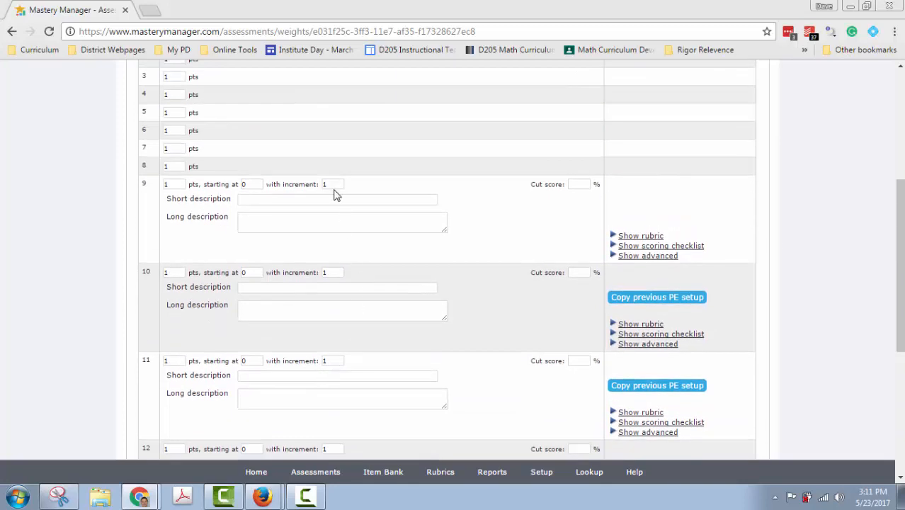
{"action": "left_click_drag", "start_coordinate": [178, 183], "coordinate": [161, 183]}
{"action": "double_click", "coordinate": [164, 274]}
{"action": "type", "text": "3"}
Set the scoring increment to 0.5 for question 9 and to 1 for question 10
{"action": "double_click", "coordinate": [327, 185]}
{"action": "left_click", "coordinate": [349, 273]}
{"action": "scroll", "coordinate": [273, 269], "scroll_direction": "down", "scroll_amount": 1}
{"action": "double_click", "coordinate": [325, 205]}
{"action": "left_click", "coordinate": [374, 210]}
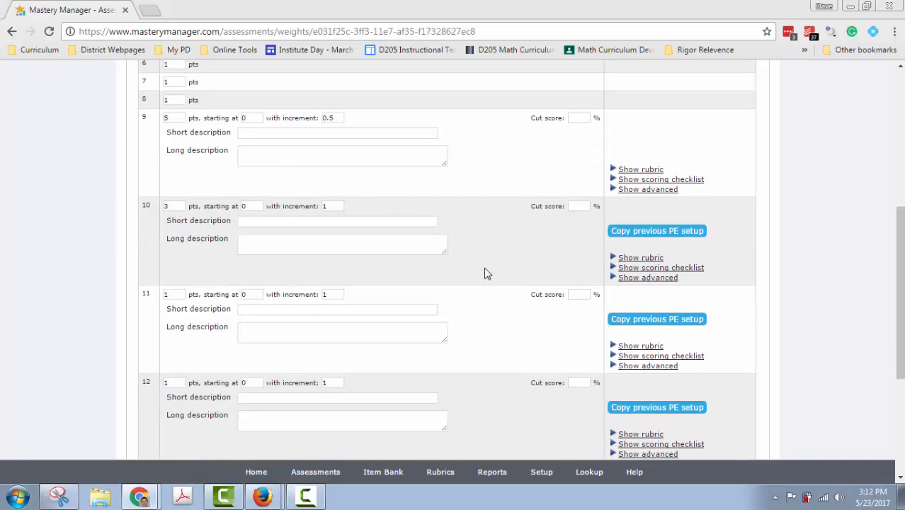
Look through the weights of the remaining performance events and check the points summary
{"action": "scroll", "coordinate": [502, 288], "scroll_direction": "down", "scroll_amount": 3}
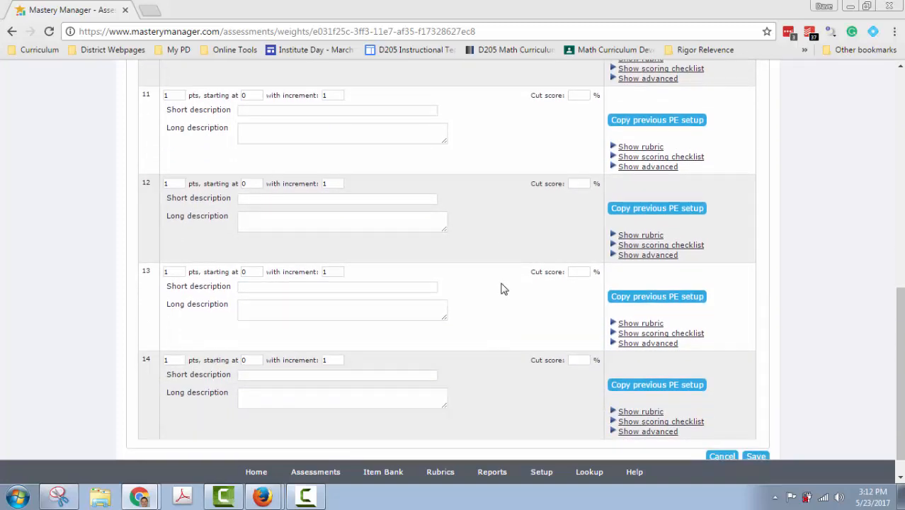
{"action": "scroll", "coordinate": [502, 288], "scroll_direction": "up", "scroll_amount": 2}
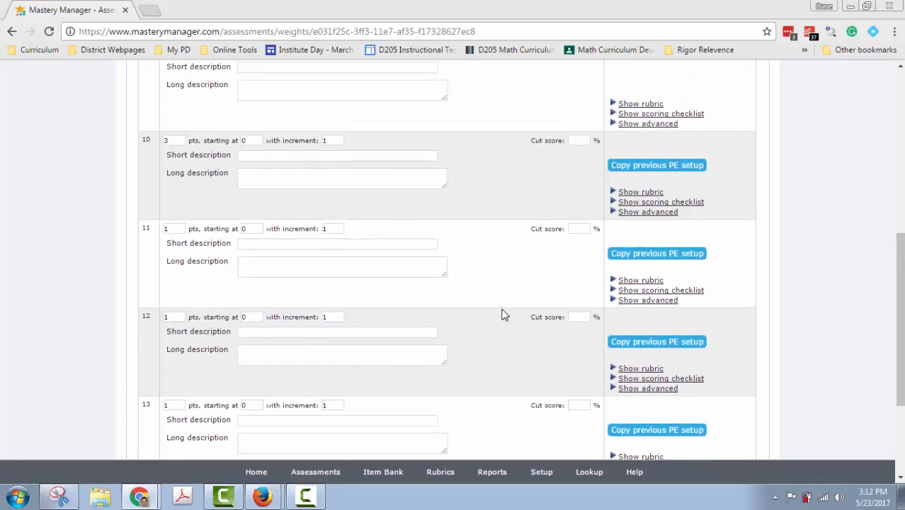
{"action": "scroll", "coordinate": [502, 315], "scroll_direction": "up", "scroll_amount": 2}
{"action": "scroll", "coordinate": [512, 341], "scroll_direction": "up", "scroll_amount": 3}
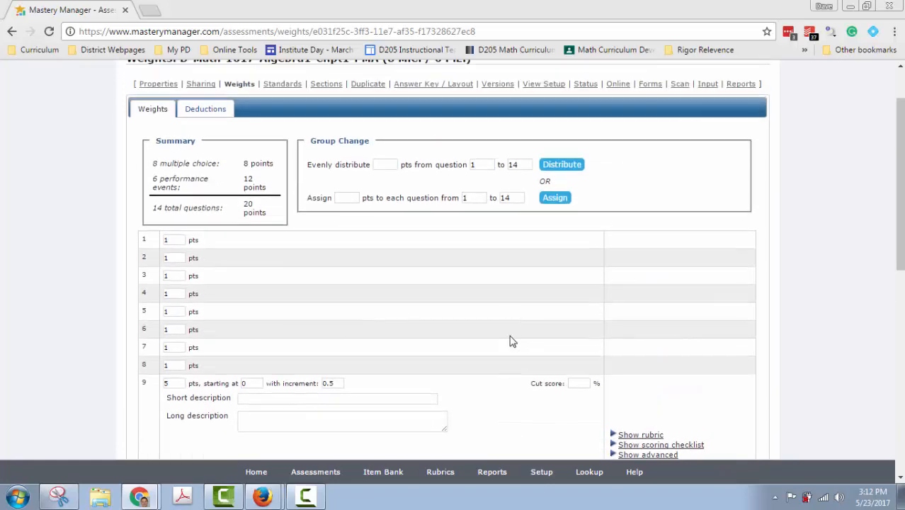
Save the question weights and open the section for adding standards to the assessment
{"action": "scroll", "coordinate": [497, 267], "scroll_direction": "down", "scroll_amount": 7}
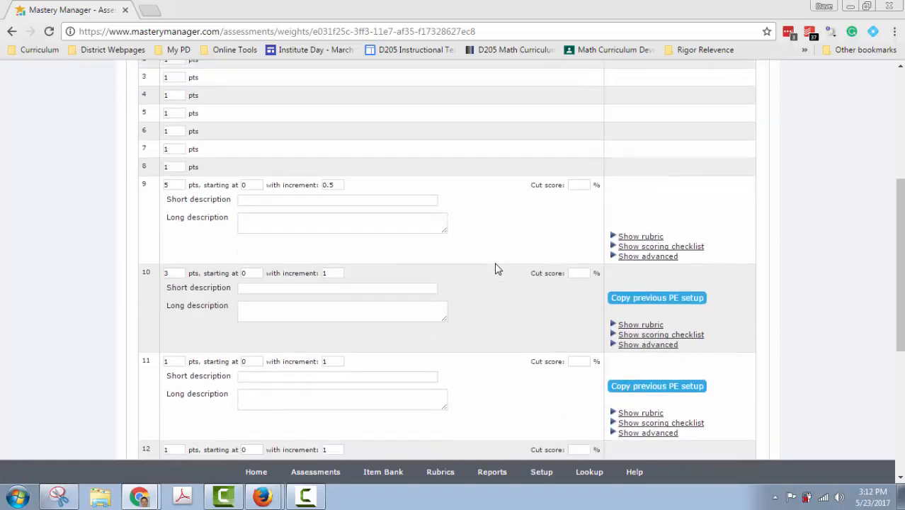
{"action": "left_click", "coordinate": [755, 428]}
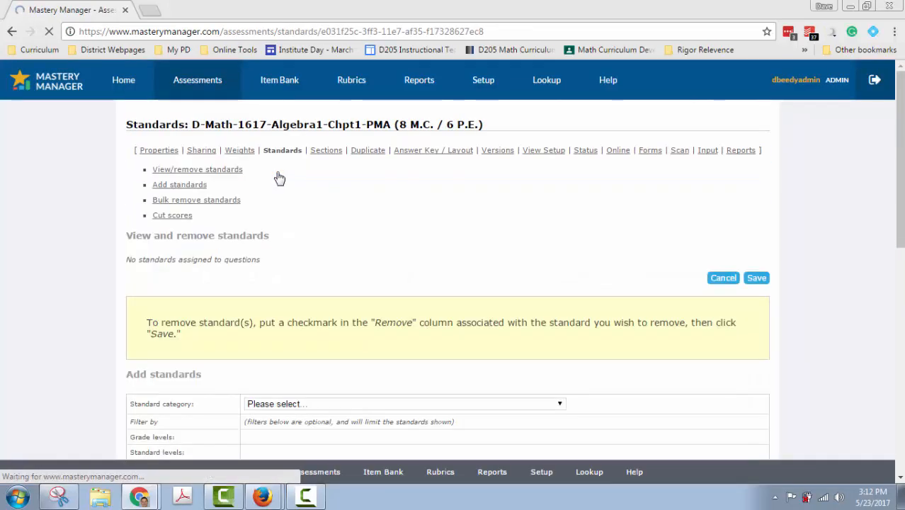
{"action": "left_click", "coordinate": [266, 177]}
{"action": "scroll", "coordinate": [445, 295], "scroll_direction": "down", "scroll_amount": 1}
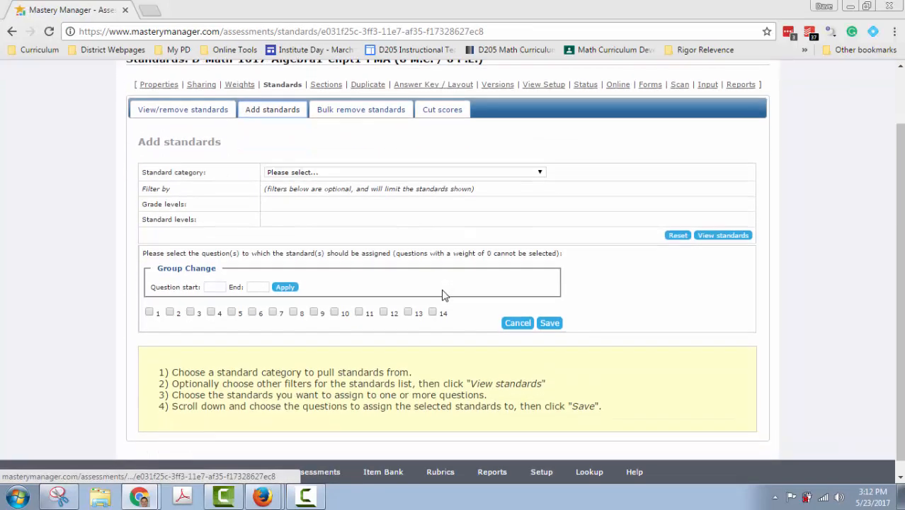
List the High School - Algebra standards from the Common Core State Standards - Mathematics (2010) category
{"action": "left_click", "coordinate": [332, 174]}
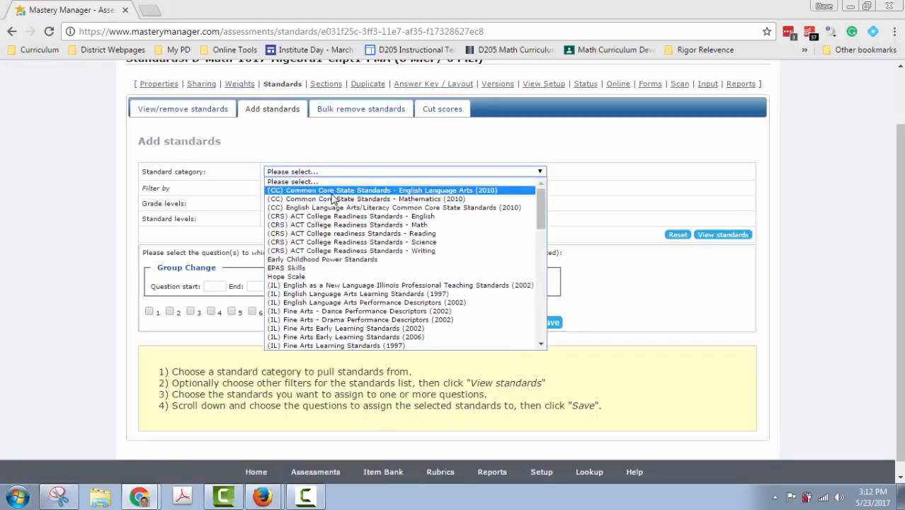
{"action": "left_click", "coordinate": [332, 199]}
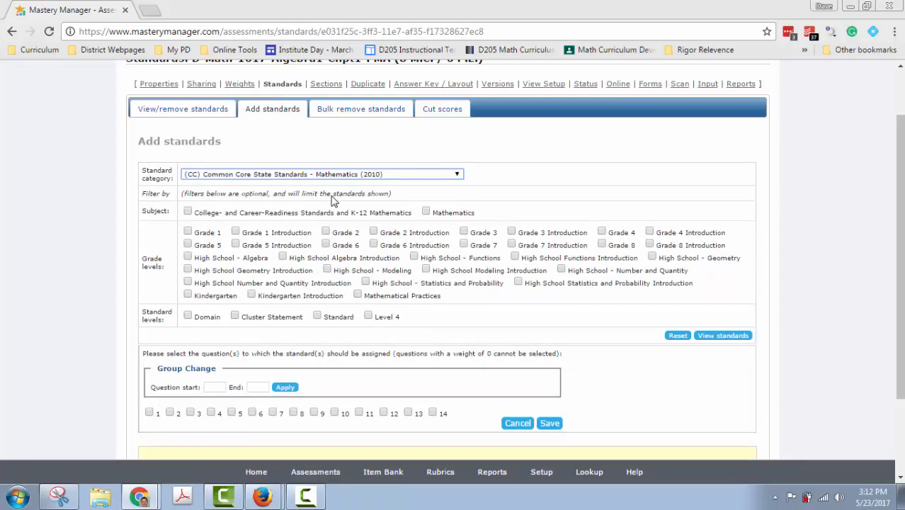
{"action": "left_click", "coordinate": [188, 257]}
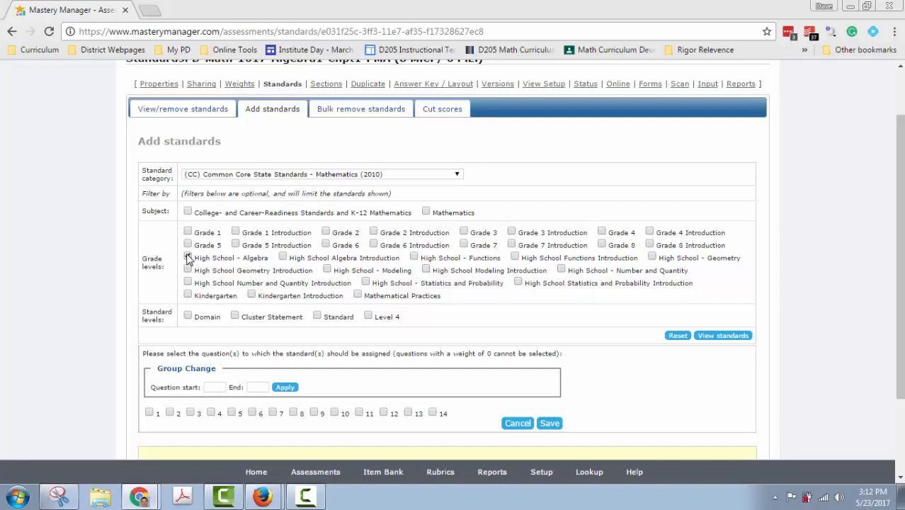
{"action": "left_click", "coordinate": [716, 338]}
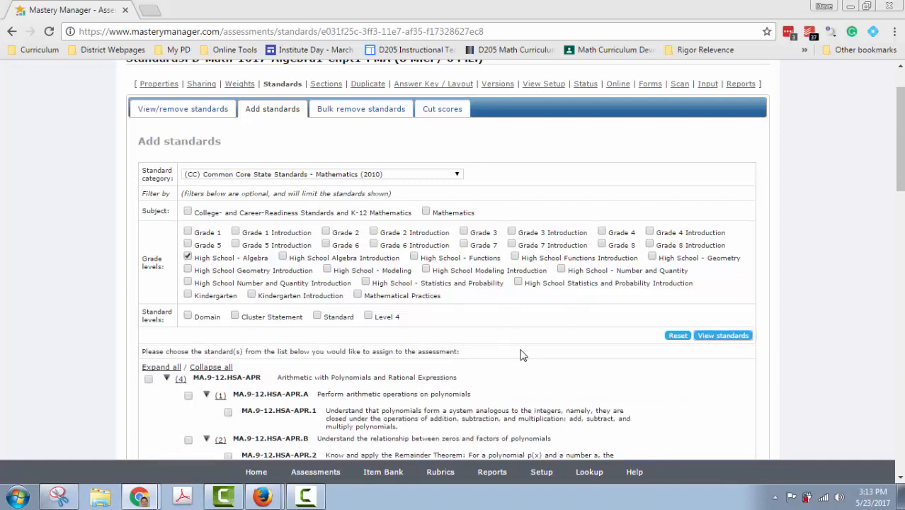
Assign standard MA.9-12.HSA-APR.1 to question 1 and save the assignment
{"action": "scroll", "coordinate": [520, 354], "scroll_direction": "down", "scroll_amount": 4}
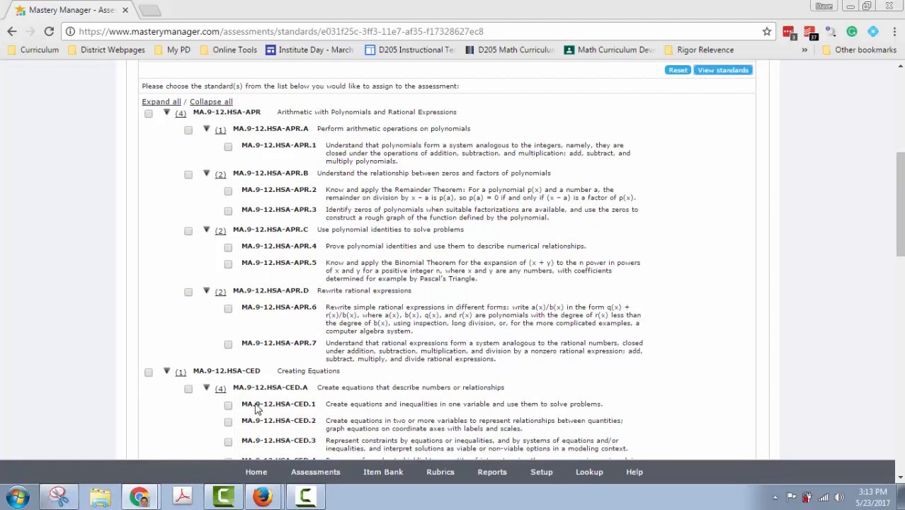
{"action": "left_click", "coordinate": [229, 147]}
{"action": "scroll", "coordinate": [440, 225], "scroll_direction": "down", "scroll_amount": 15}
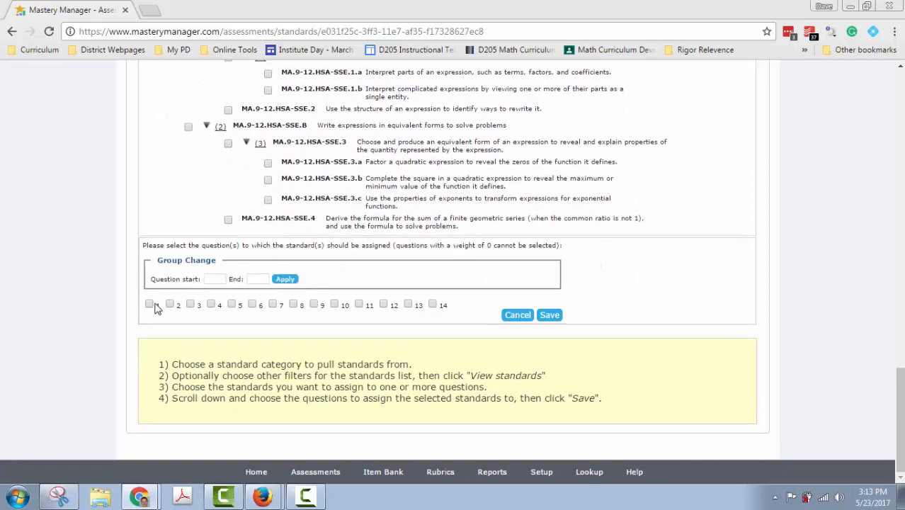
{"action": "left_click", "coordinate": [150, 305]}
{"action": "left_click", "coordinate": [550, 314]}
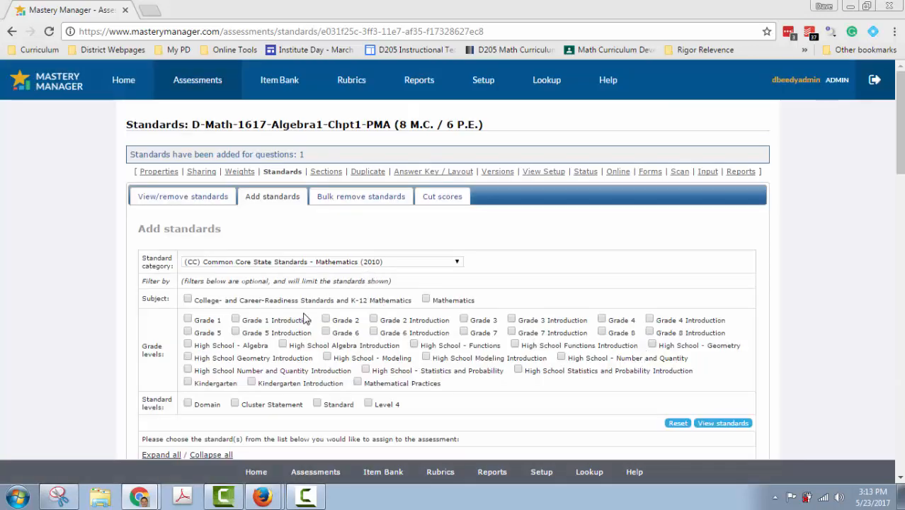
List the High School - Algebra standards again, assign MA.9-12.HSA-CED.1 and HSA-CED.2 to question 2, and save
{"action": "left_click", "coordinate": [187, 345]}
{"action": "left_click", "coordinate": [720, 424]}
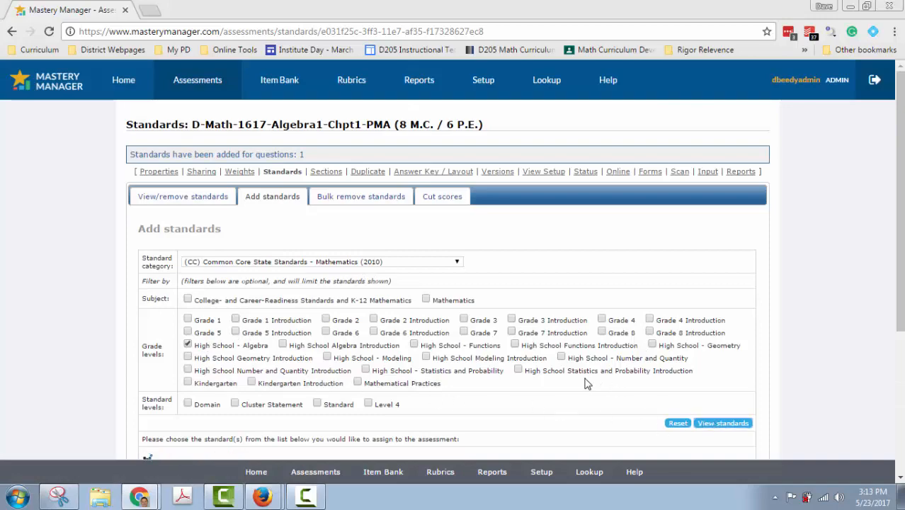
{"action": "scroll", "coordinate": [501, 378], "scroll_direction": "down", "scroll_amount": 10}
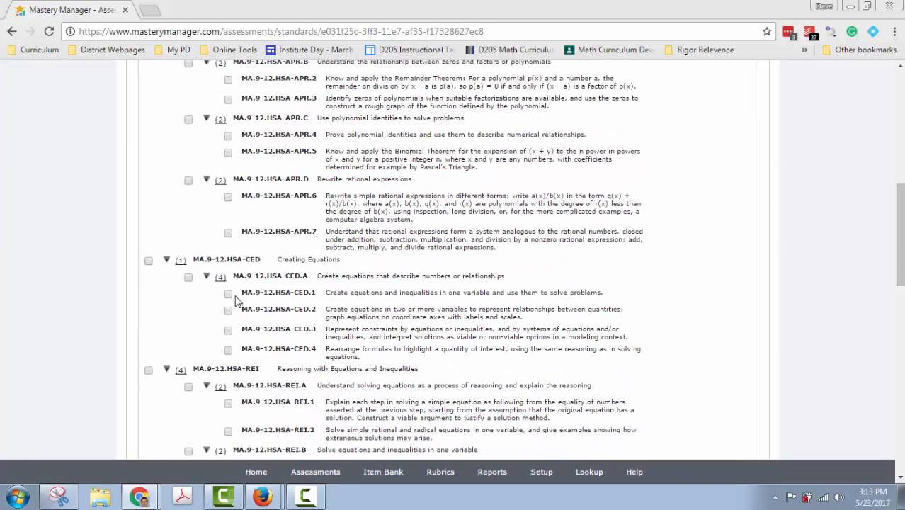
{"action": "left_click", "coordinate": [228, 293]}
{"action": "scroll", "coordinate": [554, 361], "scroll_direction": "down", "scroll_amount": 15}
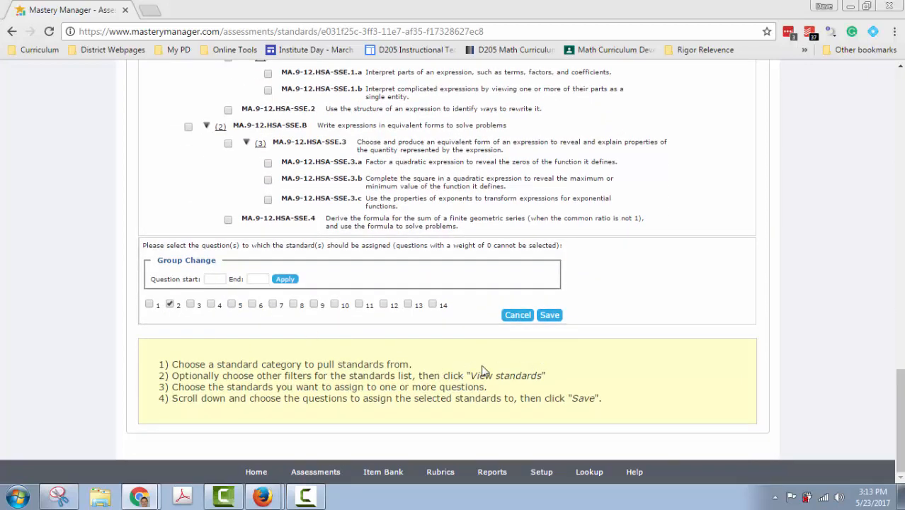
{"action": "left_click", "coordinate": [549, 315]}
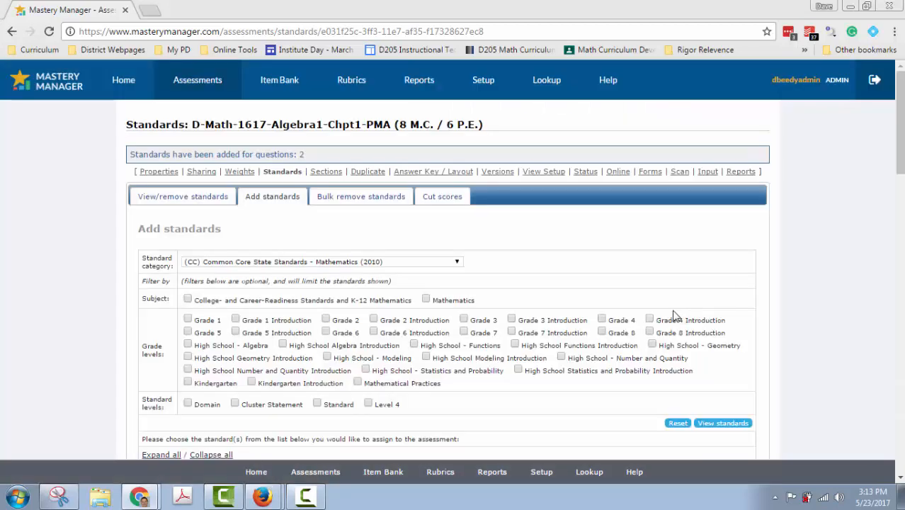
From the High School - Algebra standards, assign MA.9-12.HSA-APR.2, APR.4 and APR.5 to questions 3 and 4, and save
{"action": "left_click", "coordinate": [188, 344]}
{"action": "left_click", "coordinate": [723, 423]}
{"action": "scroll", "coordinate": [382, 343], "scroll_direction": "down", "scroll_amount": 3}
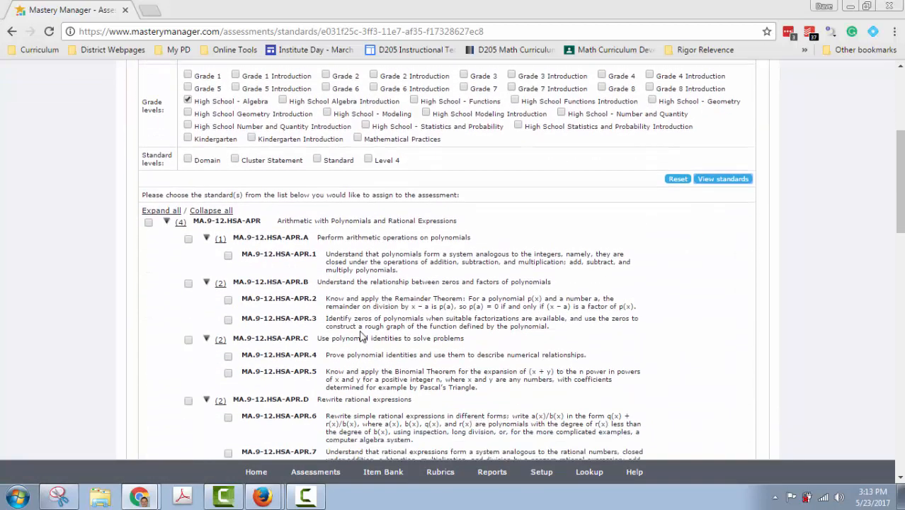
{"action": "left_click", "coordinate": [228, 351]}
{"action": "left_click", "coordinate": [228, 334]}
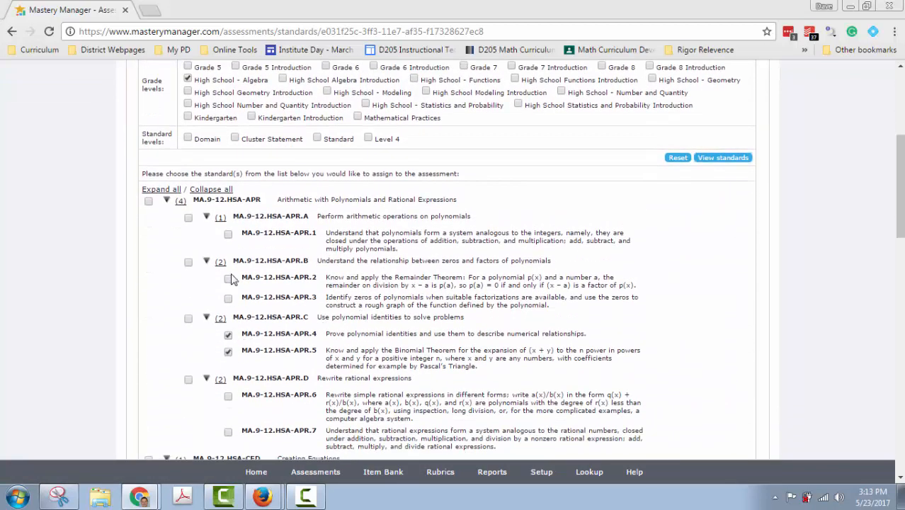
{"action": "scroll", "coordinate": [350, 301], "scroll_direction": "down", "scroll_amount": 15}
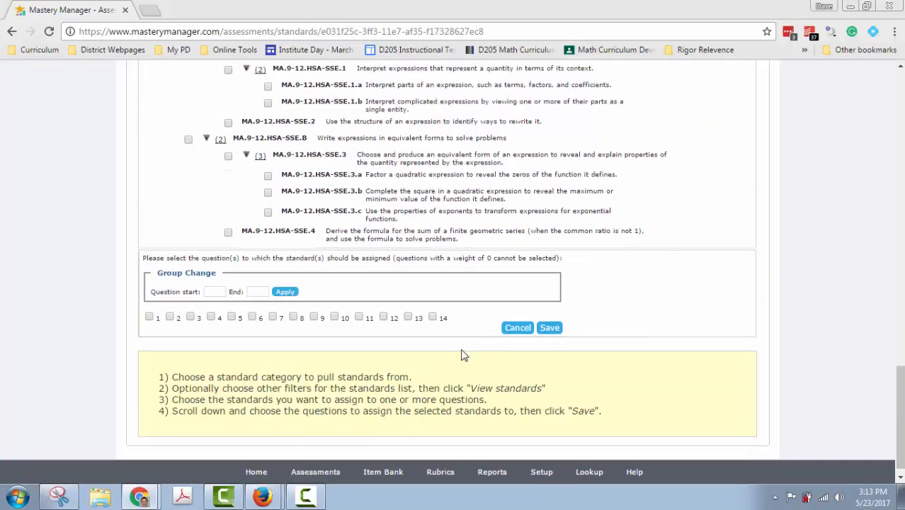
{"action": "left_click", "coordinate": [191, 304]}
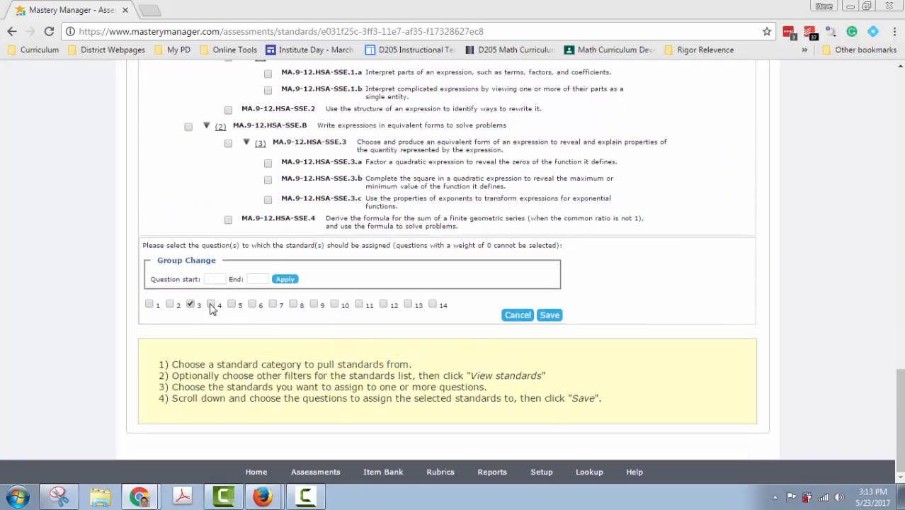
{"action": "left_click", "coordinate": [211, 305]}
{"action": "left_click", "coordinate": [549, 315]}
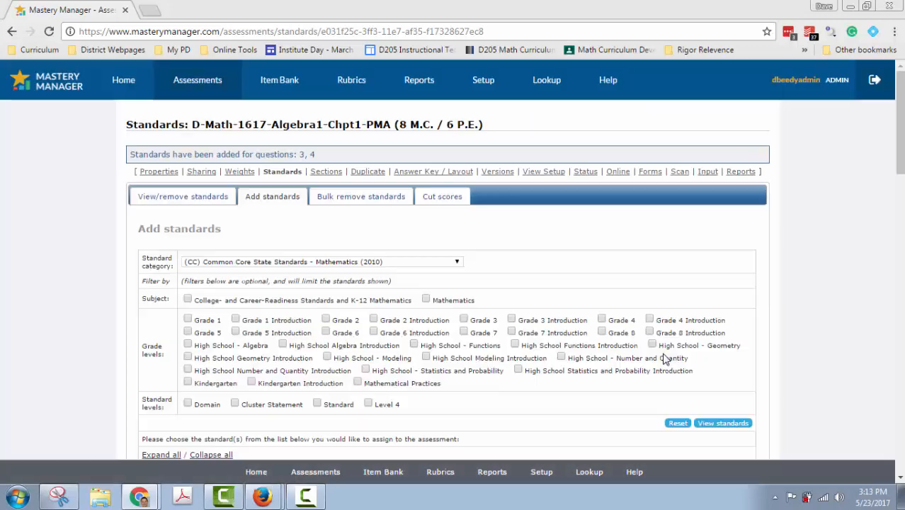
Review the table of standards assigned to each question
{"action": "left_click", "coordinate": [183, 201]}
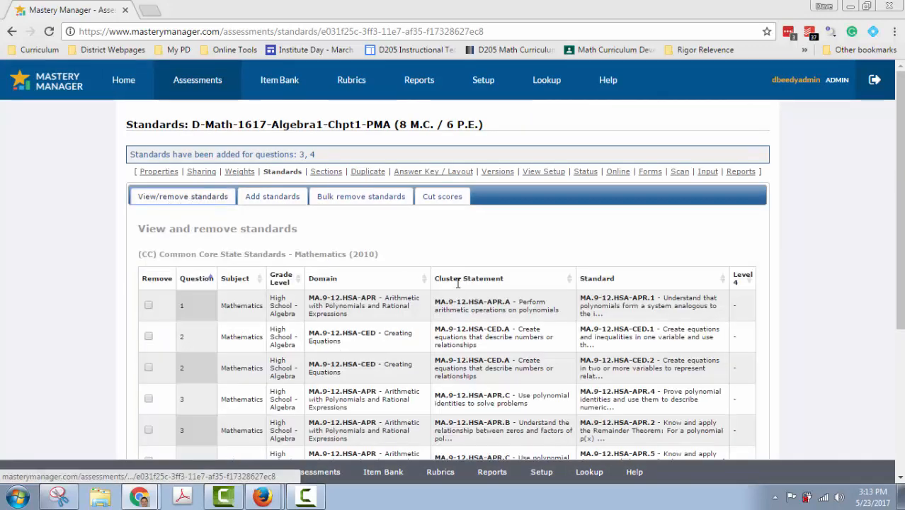
{"action": "scroll", "coordinate": [447, 235], "scroll_direction": "down", "scroll_amount": 3}
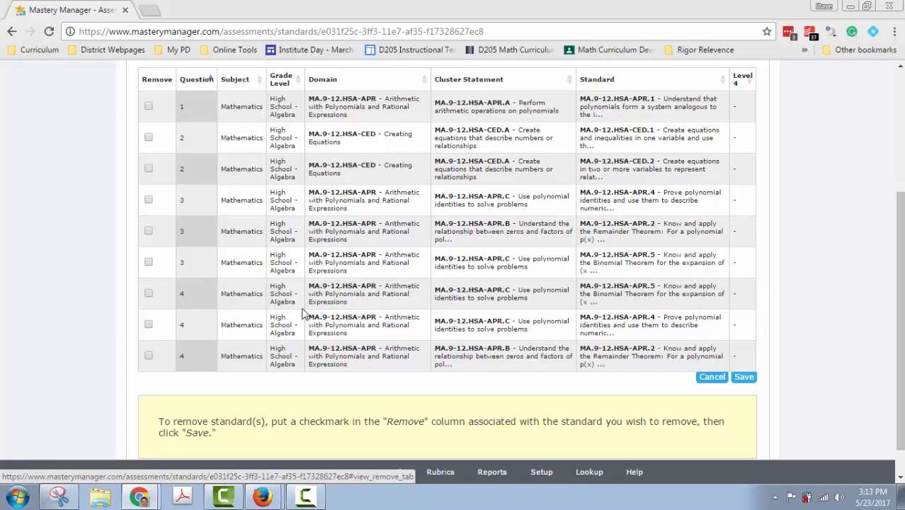
{"action": "scroll", "coordinate": [361, 301], "scroll_direction": "up", "scroll_amount": 3}
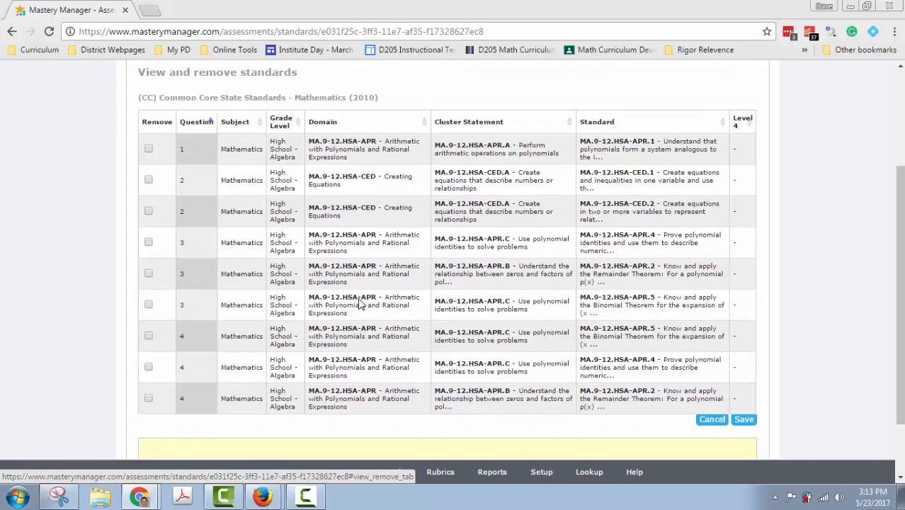
Look at the bulk removal options and the custom cut scores for Common Core State Standards - Mathematics (2010)
{"action": "left_click", "coordinate": [372, 204]}
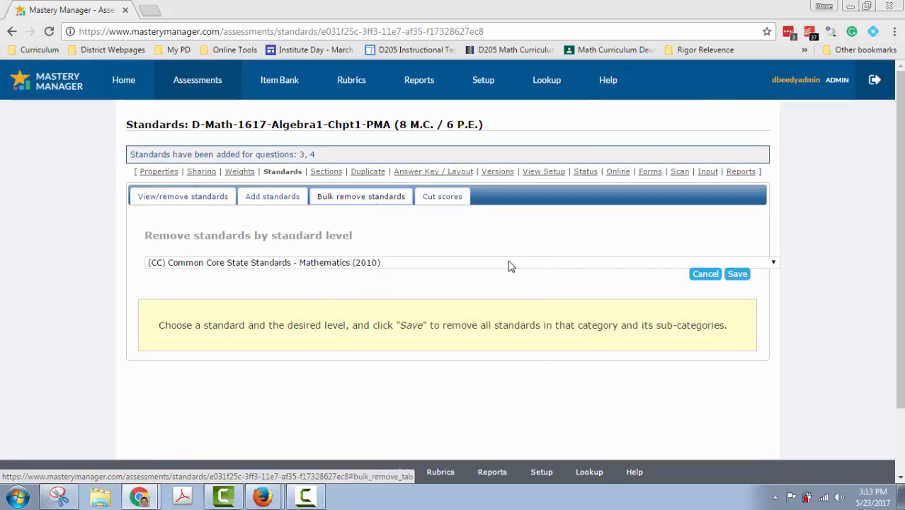
{"action": "left_click", "coordinate": [443, 197]}
{"action": "left_click", "coordinate": [333, 266]}
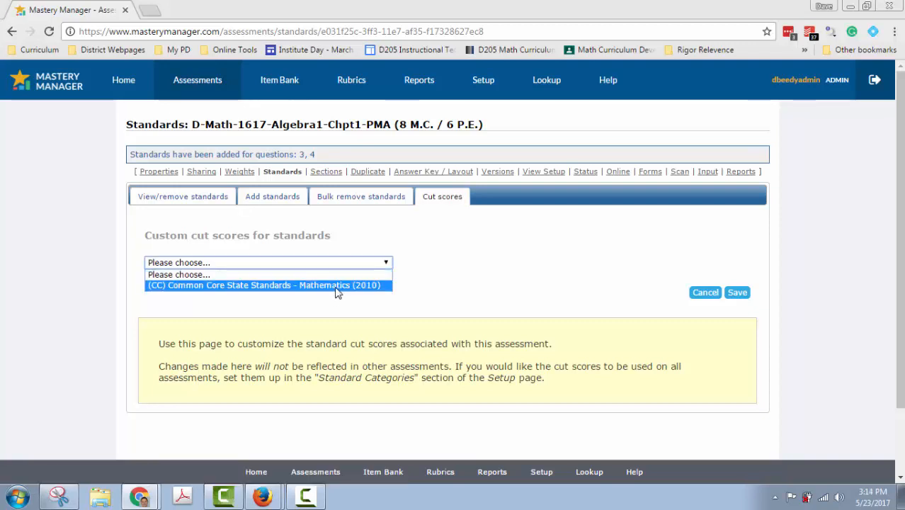
{"action": "left_click", "coordinate": [336, 285]}
{"action": "scroll", "coordinate": [410, 297], "scroll_direction": "down", "scroll_amount": 1}
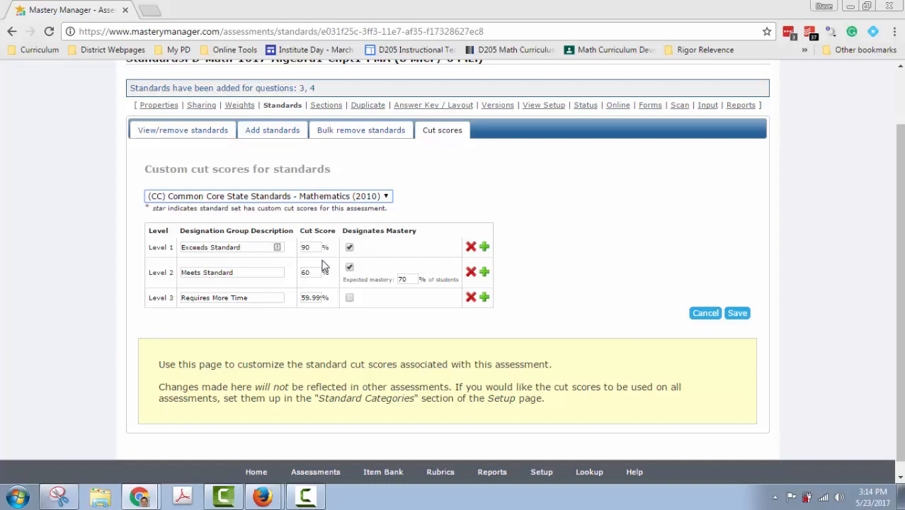
{"action": "left_click", "coordinate": [556, 294]}
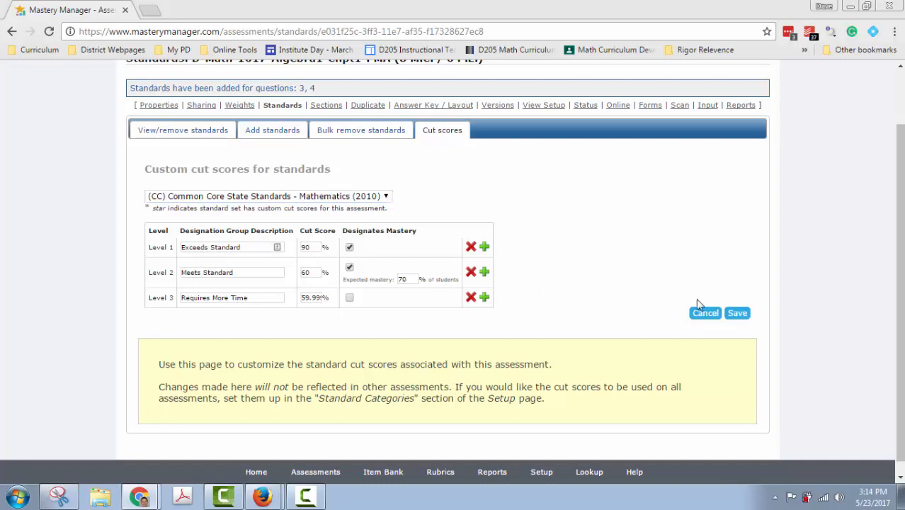
Return to the table of assigned standards and save it without marking any for removal
{"action": "left_click", "coordinate": [195, 134]}
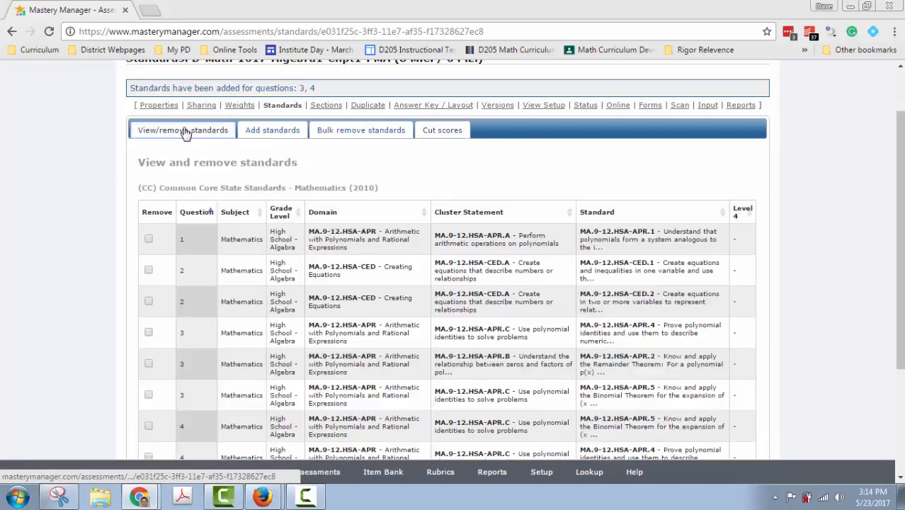
{"action": "scroll", "coordinate": [389, 170], "scroll_direction": "up", "scroll_amount": 1}
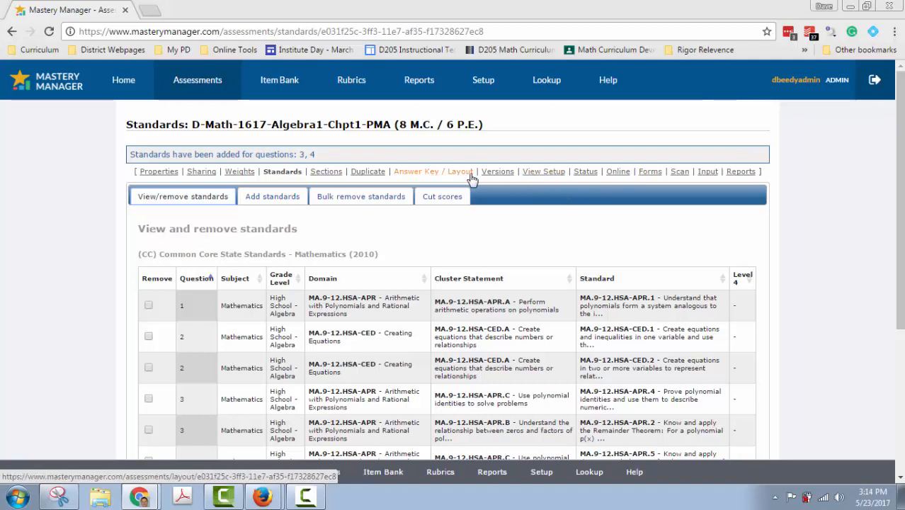
{"action": "scroll", "coordinate": [618, 249], "scroll_direction": "down", "scroll_amount": 3}
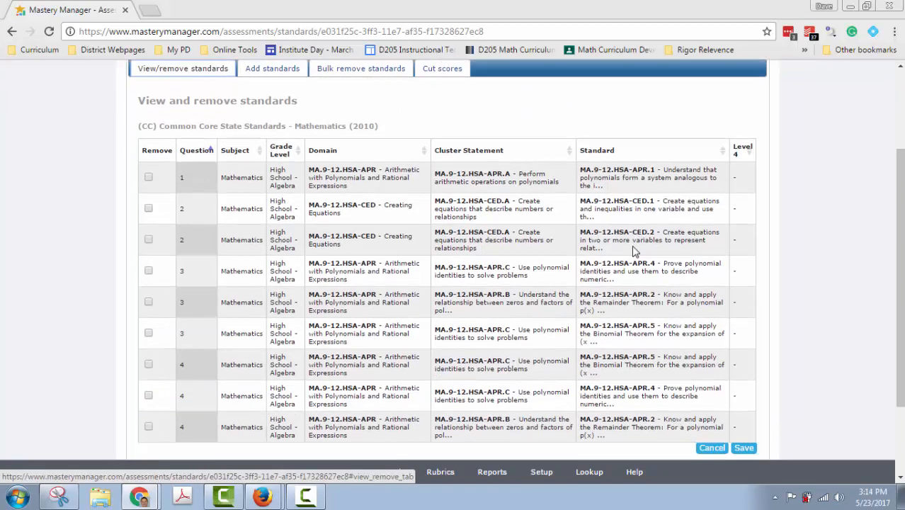
{"action": "left_click", "coordinate": [744, 341]}
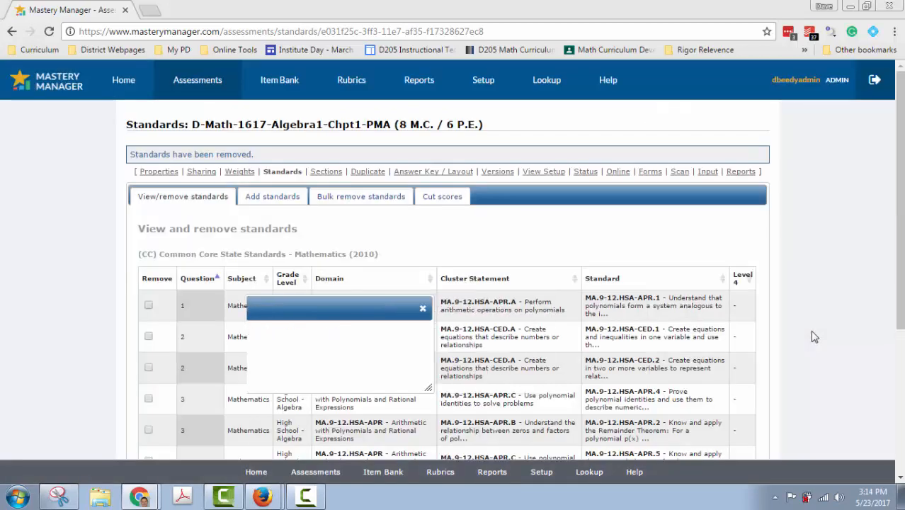
Look over the assessment's properties and form-printing options, including the choices for which students receive forms
{"action": "left_click", "coordinate": [168, 174]}
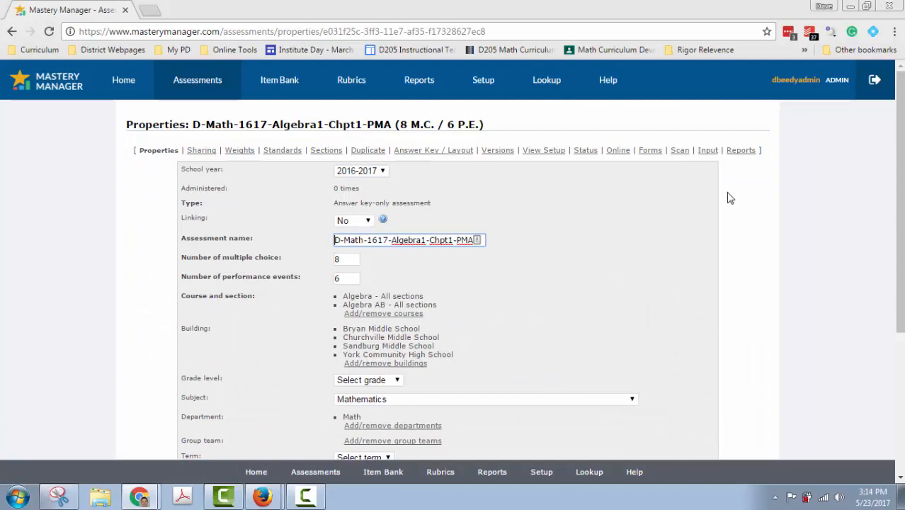
{"action": "left_click", "coordinate": [651, 156]}
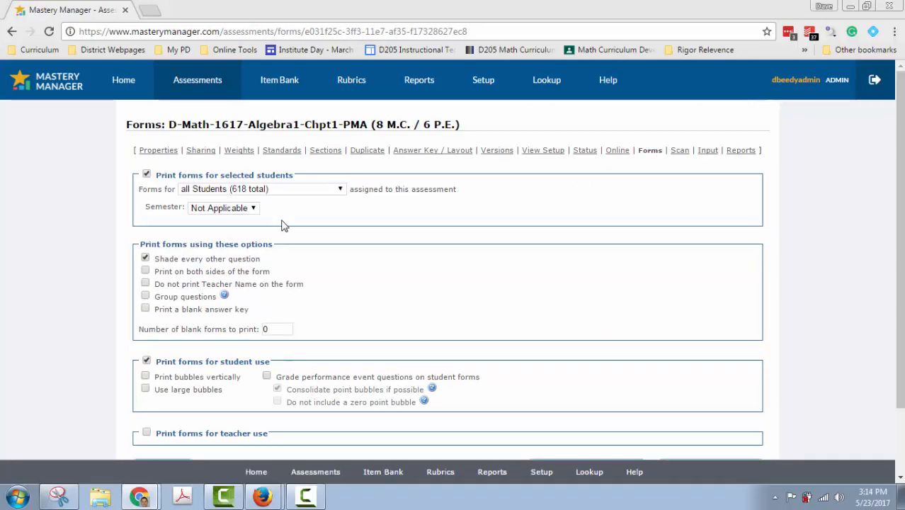
{"action": "scroll", "coordinate": [283, 212], "scroll_direction": "down", "scroll_amount": 2}
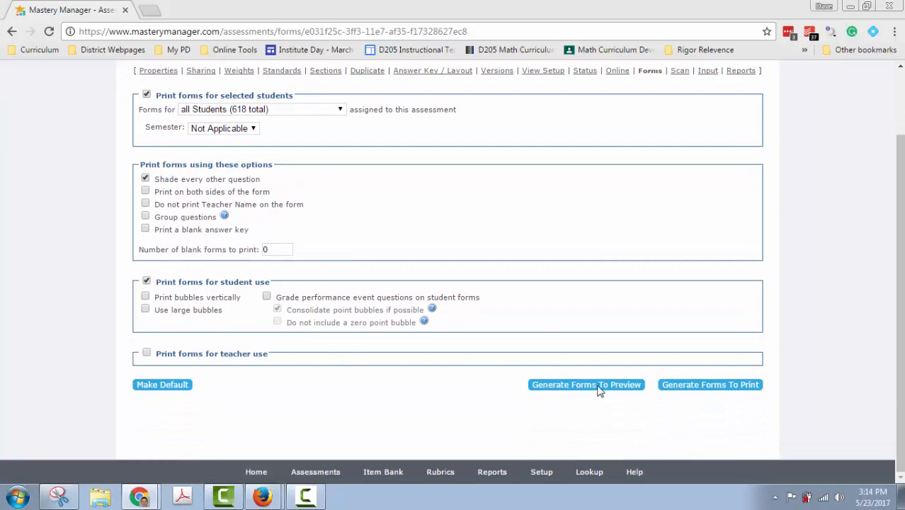
{"action": "scroll", "coordinate": [621, 338], "scroll_direction": "up", "scroll_amount": 1}
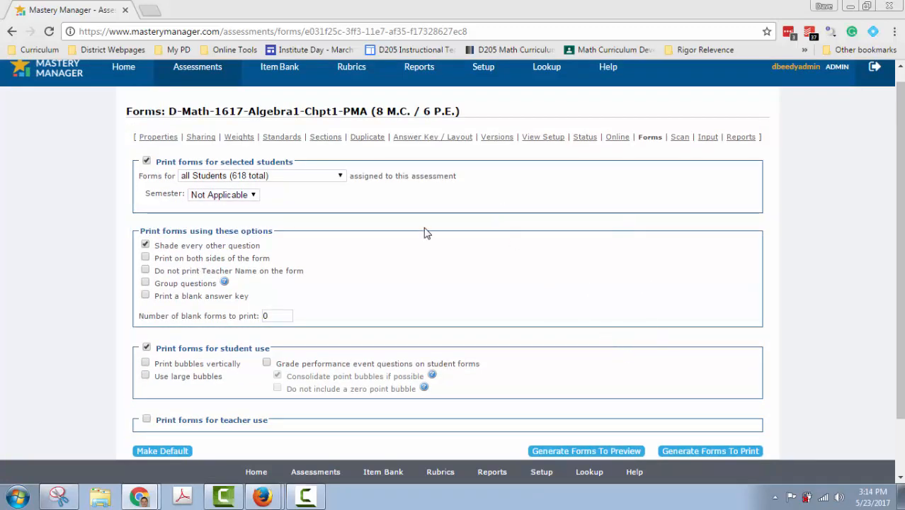
{"action": "left_click", "coordinate": [312, 176]}
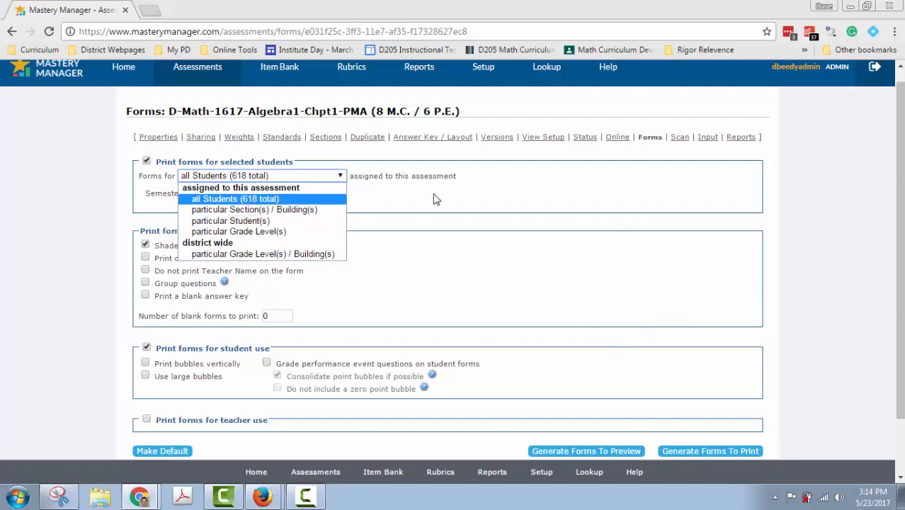
{"action": "left_click", "coordinate": [464, 203]}
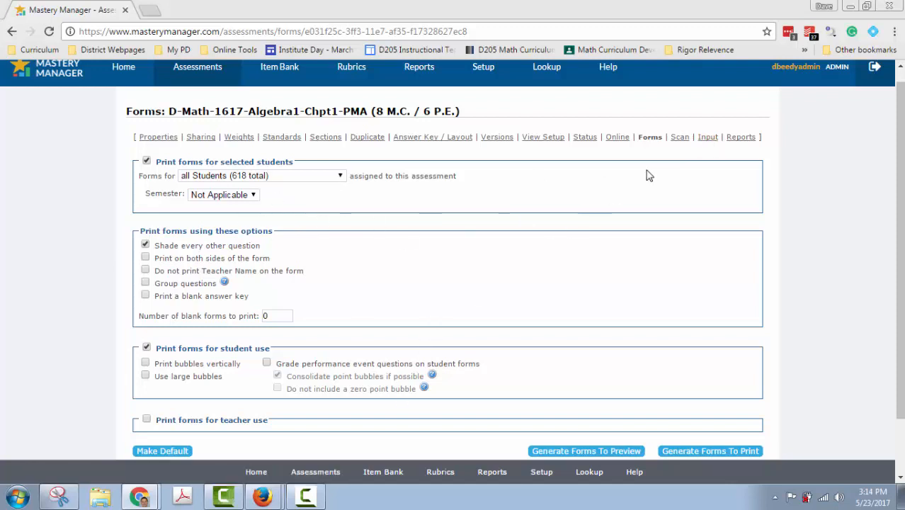
Open score input for the assessment and load the student list of the Algebra M8210 section 831 course
{"action": "left_click", "coordinate": [710, 141]}
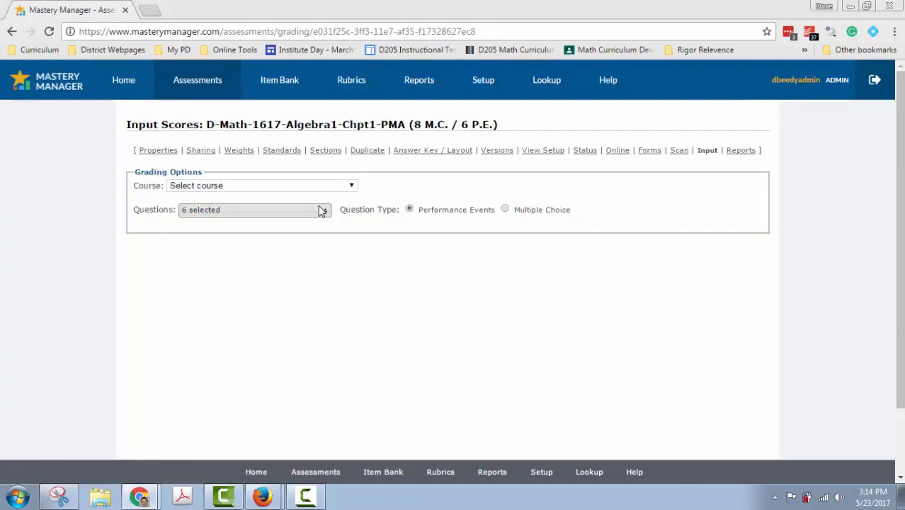
{"action": "left_click", "coordinate": [319, 186]}
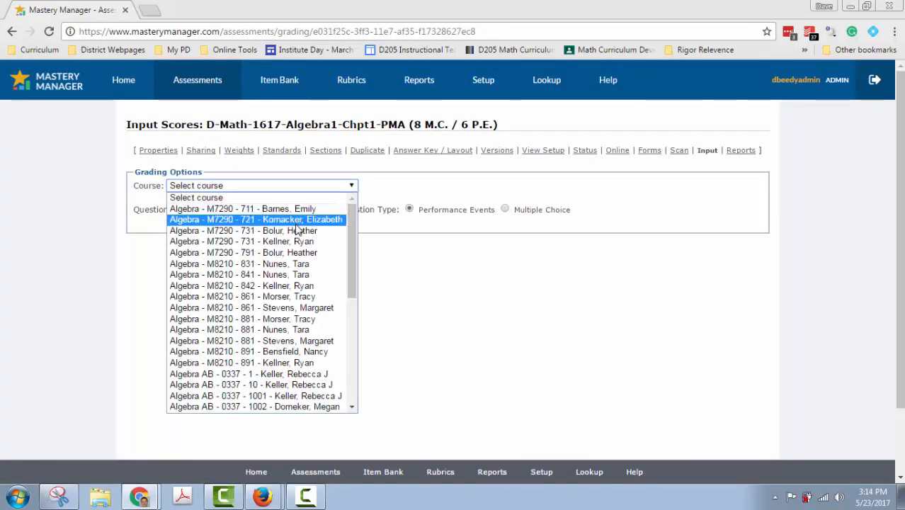
{"action": "left_click", "coordinate": [296, 266]}
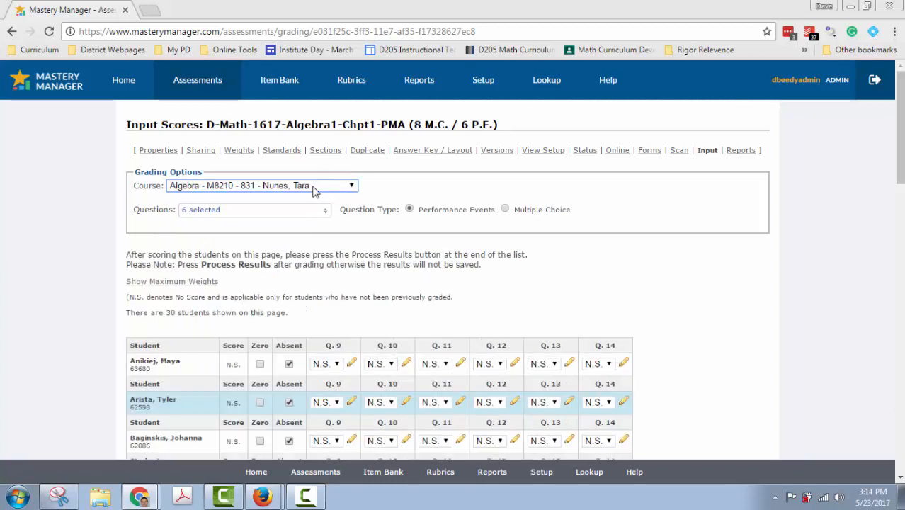
{"action": "scroll", "coordinate": [633, 311], "scroll_direction": "down", "scroll_amount": 3}
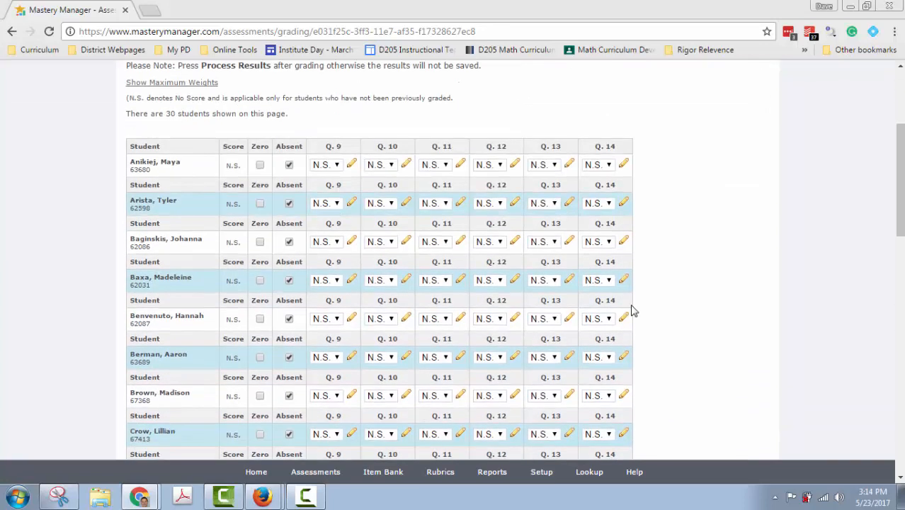
Look at the point values available for the first listed student's question 9 without choosing a score
{"action": "left_click", "coordinate": [333, 167]}
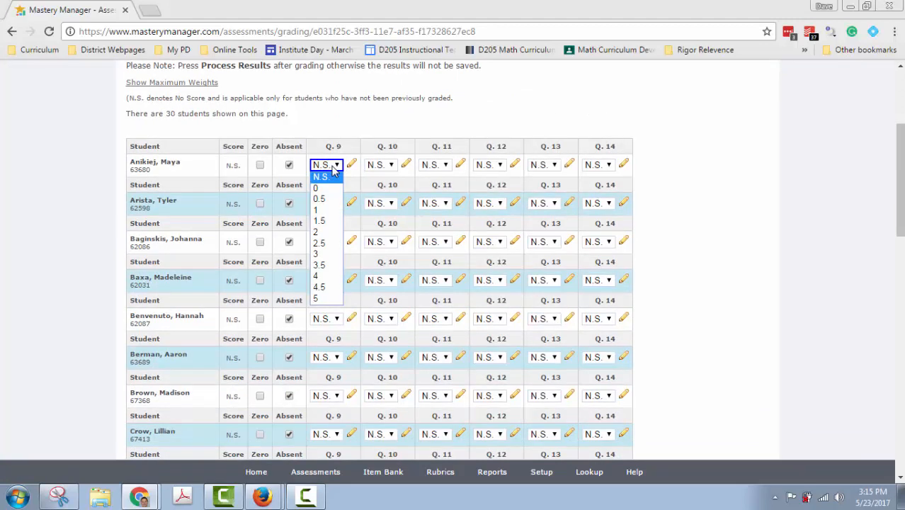
{"action": "left_click", "coordinate": [359, 123]}
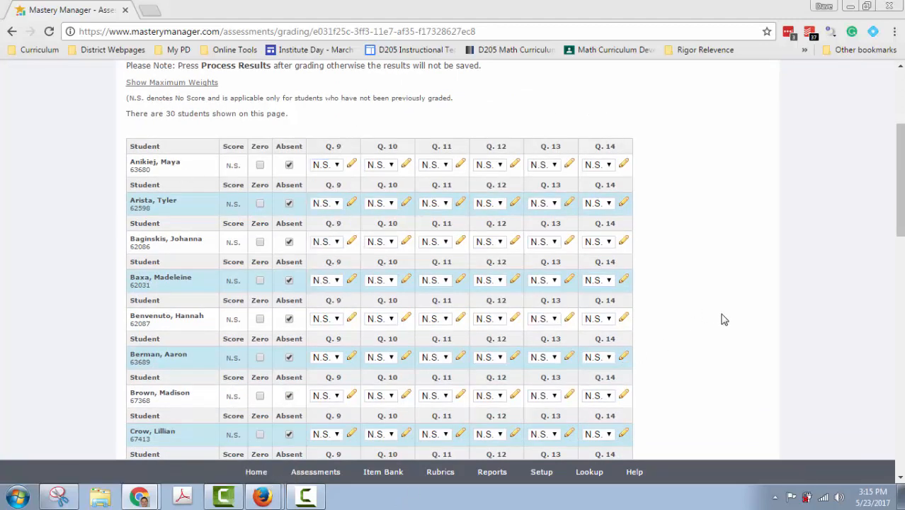
{"action": "scroll", "coordinate": [723, 319], "scroll_direction": "up", "scroll_amount": 2}
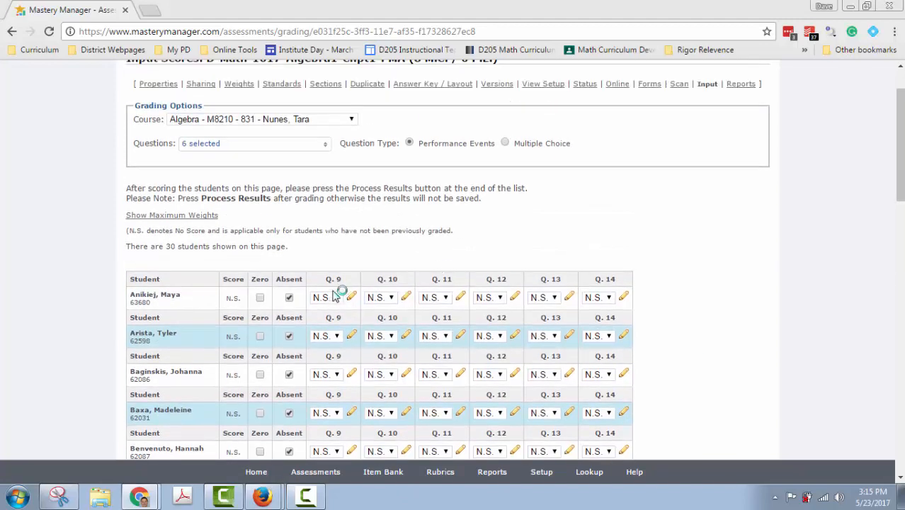
{"action": "left_click", "coordinate": [335, 298]}
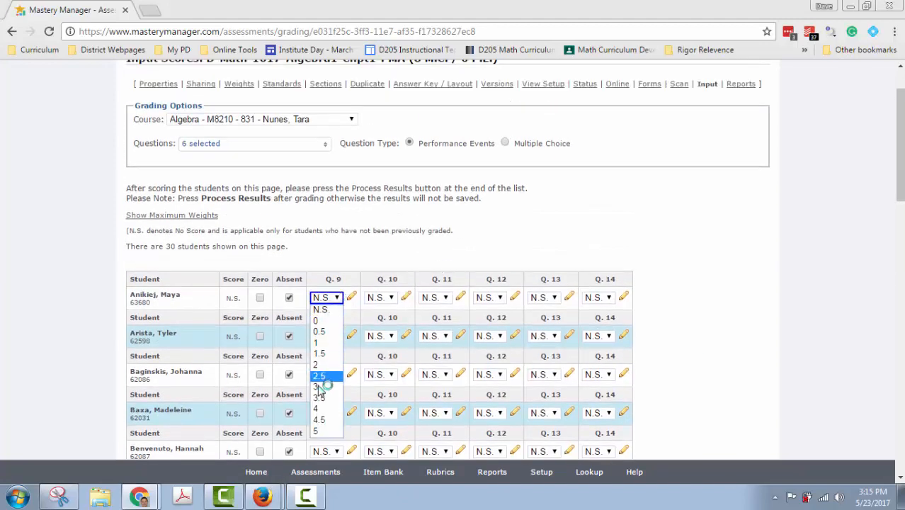
{"action": "left_click", "coordinate": [335, 211]}
{"action": "scroll", "coordinate": [296, 260], "scroll_direction": "down", "scroll_amount": 1}
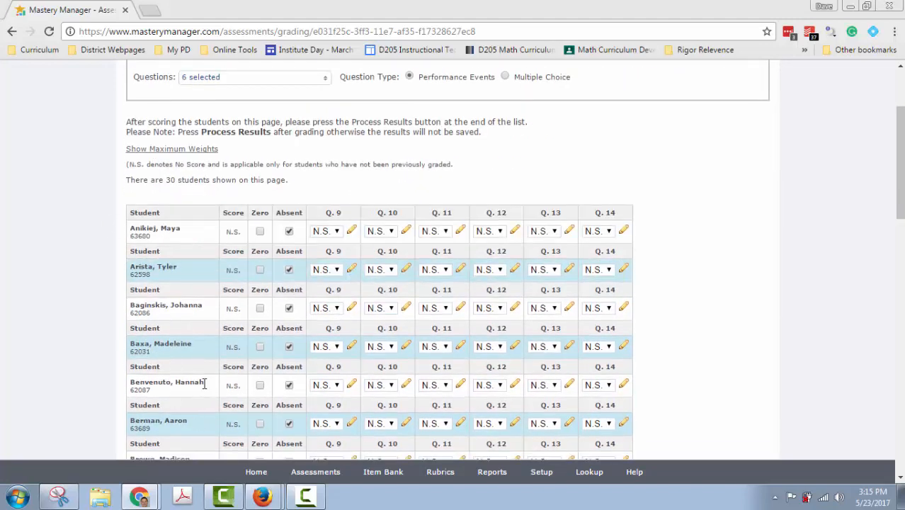
Score the first listed student 1.5, 0, 1, 0, 0 and 1 on performance event questions 9 through 14
{"action": "left_click", "coordinate": [330, 232]}
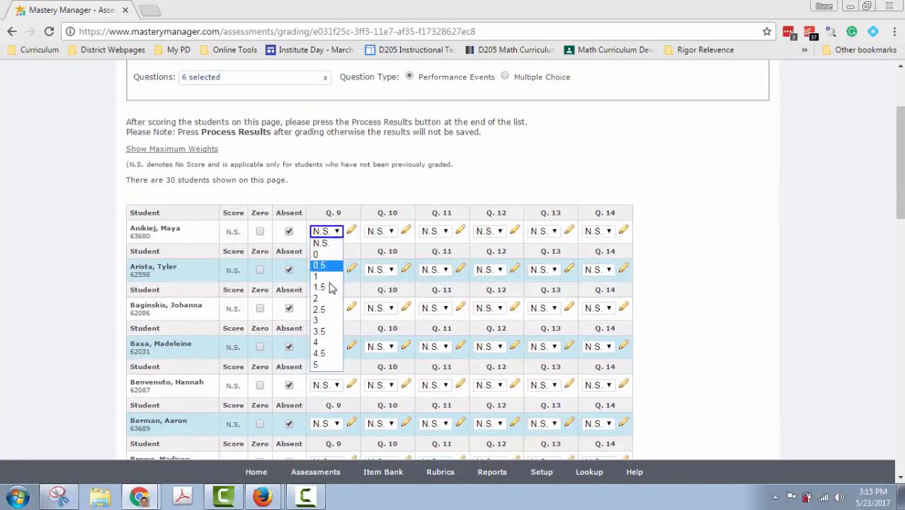
{"action": "left_click", "coordinate": [333, 288]}
{"action": "left_click", "coordinate": [380, 233]}
{"action": "left_click", "coordinate": [386, 255]}
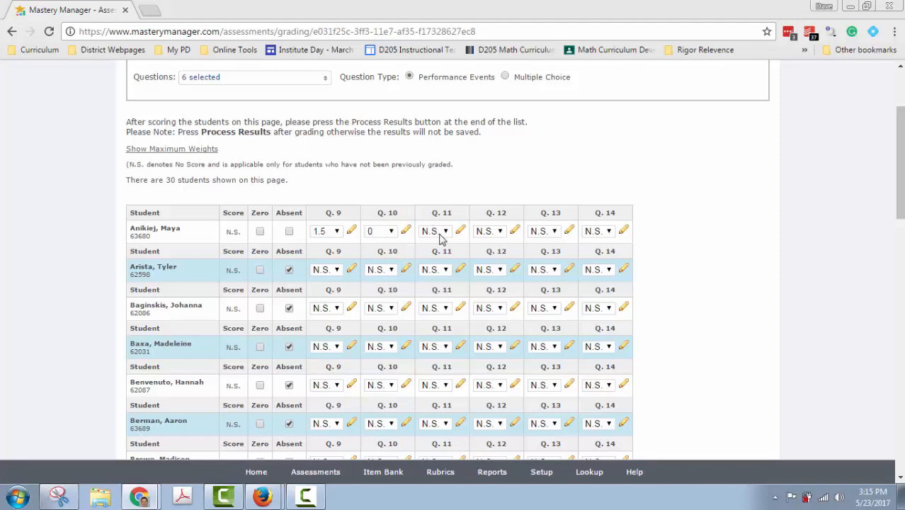
{"action": "left_click", "coordinate": [434, 232]}
{"action": "left_click", "coordinate": [439, 265]}
{"action": "left_click", "coordinate": [488, 232]}
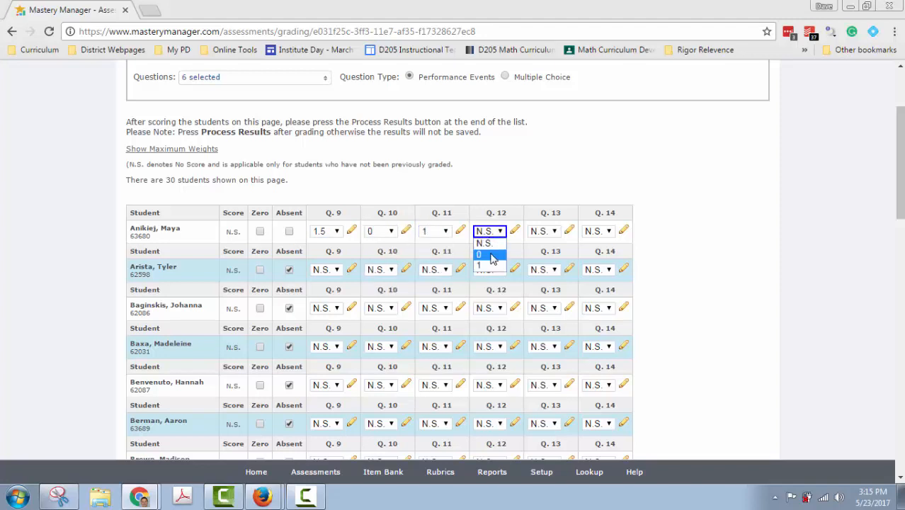
{"action": "left_click", "coordinate": [490, 254]}
{"action": "left_click", "coordinate": [546, 232]}
{"action": "left_click", "coordinate": [537, 254]}
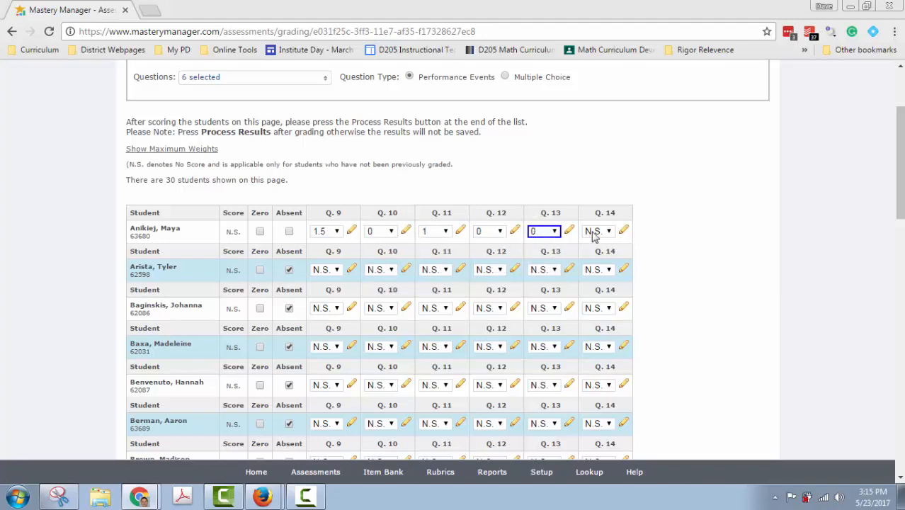
{"action": "left_click", "coordinate": [598, 232]}
{"action": "left_click", "coordinate": [590, 265]}
{"action": "left_click", "coordinate": [673, 275]}
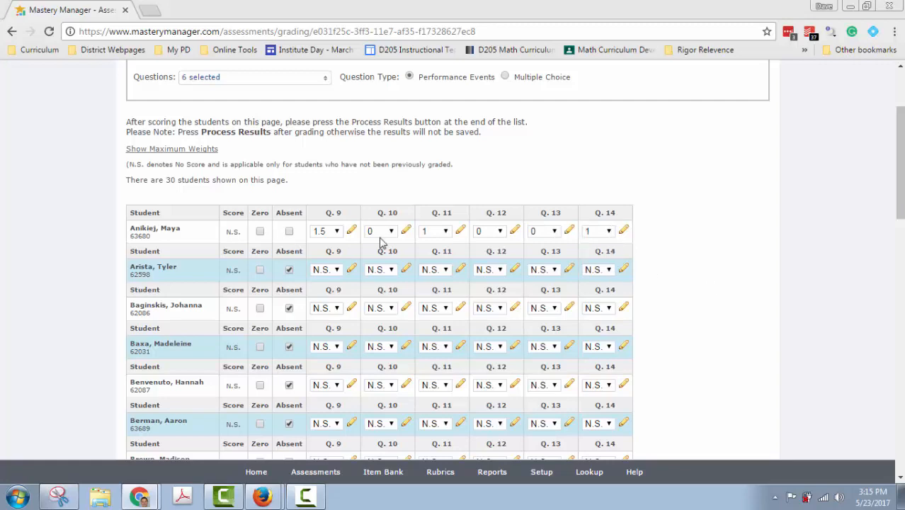
Check the student list down to its end, and mark the first listed student absent to clear the entered scores
{"action": "scroll", "coordinate": [671, 368], "scroll_direction": "down", "scroll_amount": 15}
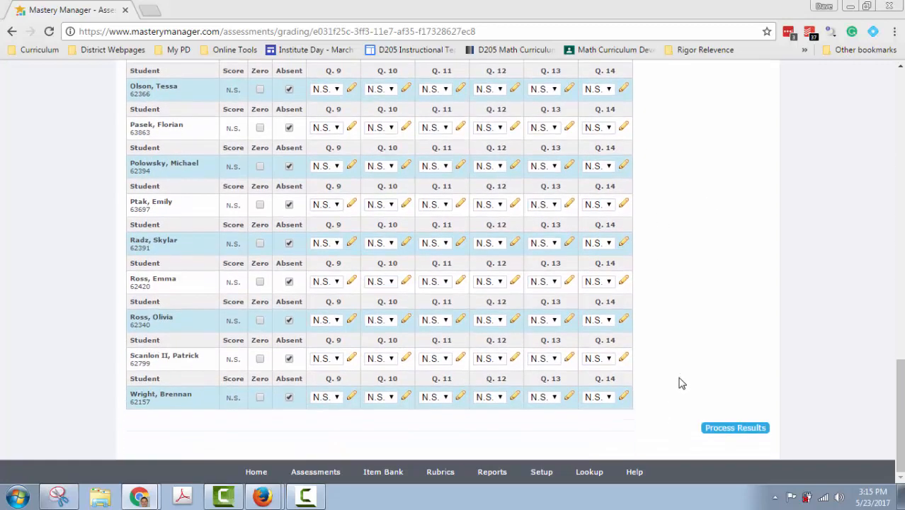
{"action": "scroll", "coordinate": [712, 374], "scroll_direction": "up", "scroll_amount": 15}
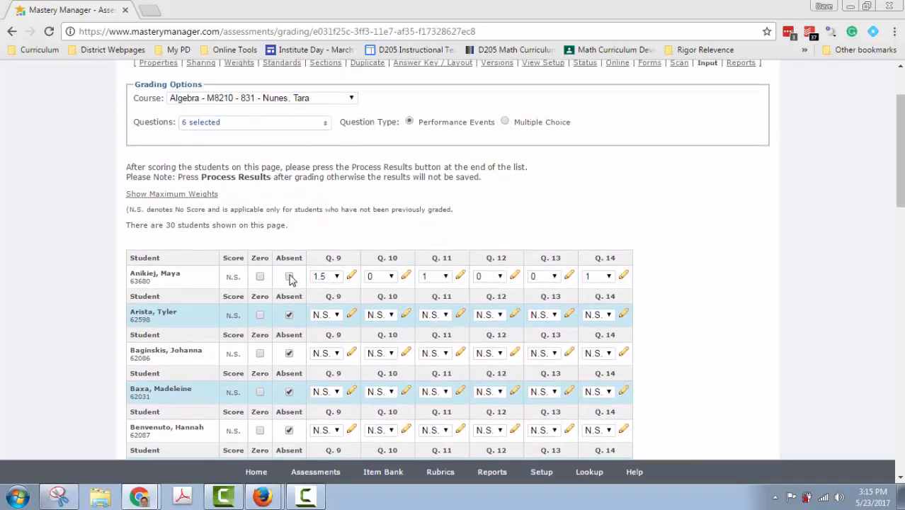
{"action": "left_click", "coordinate": [289, 277]}
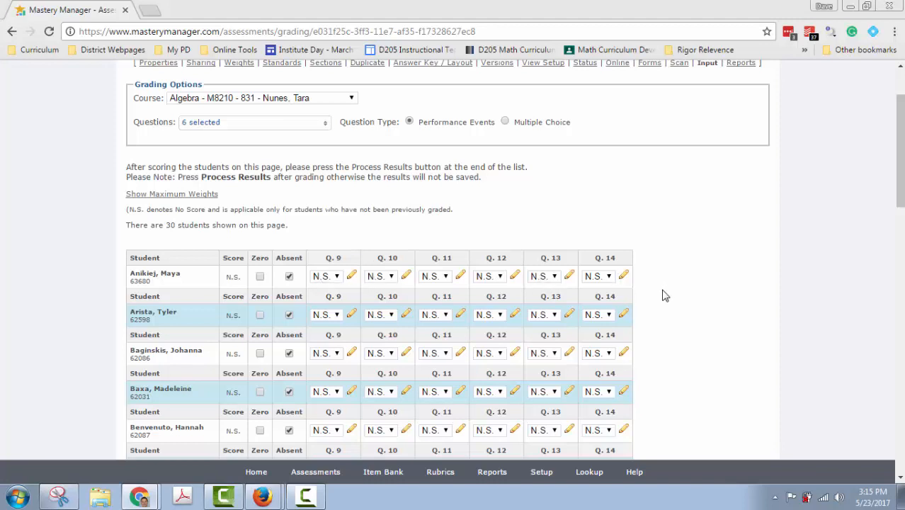
Open the assessment's performance reports and look over the teacher, section and standard-level options
{"action": "scroll", "coordinate": [665, 296], "scroll_direction": "up", "scroll_amount": 2}
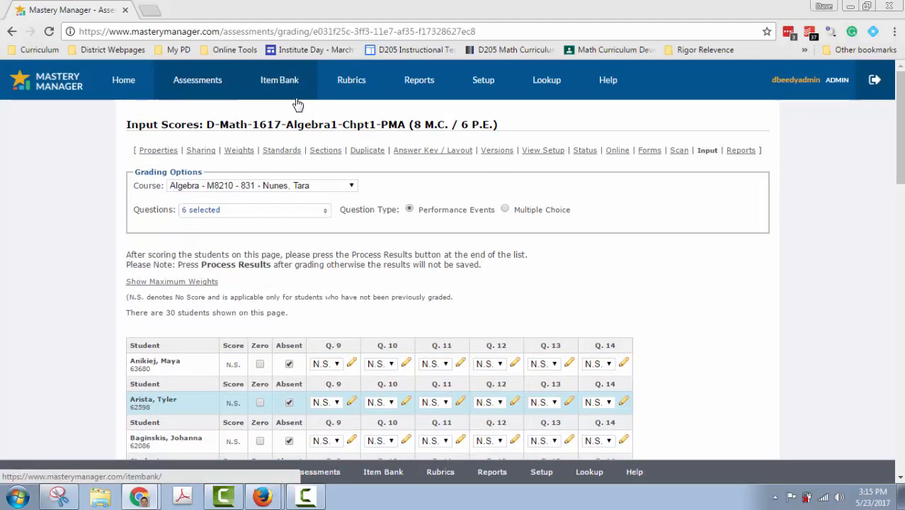
{"action": "left_click", "coordinate": [747, 150]}
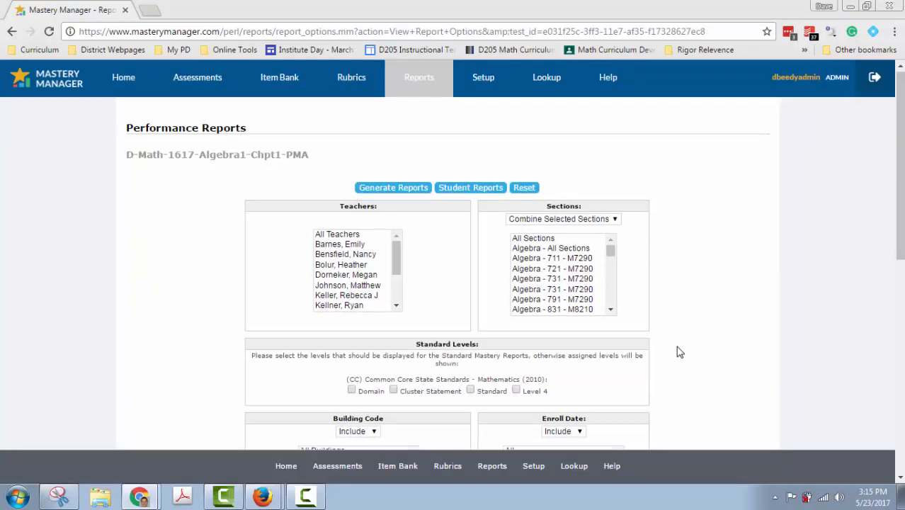
{"action": "scroll", "coordinate": [678, 352], "scroll_direction": "down", "scroll_amount": 1}
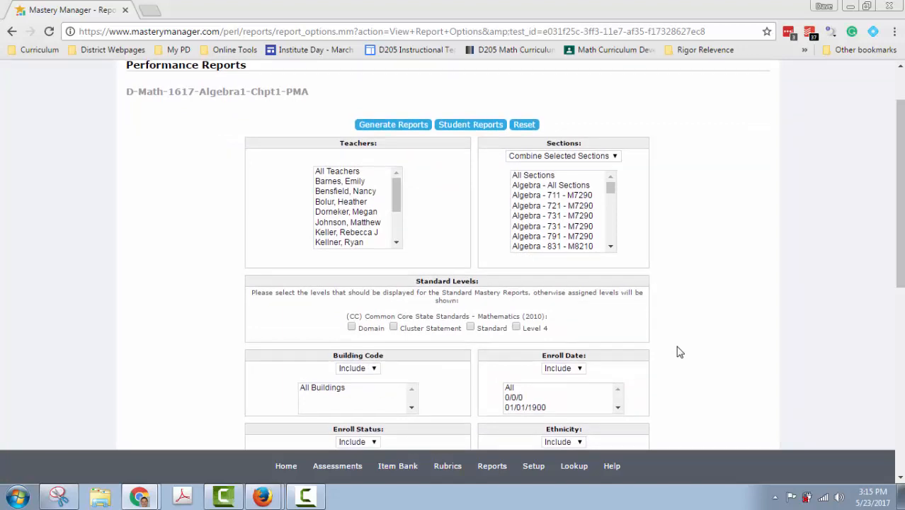
{"action": "scroll", "coordinate": [678, 352], "scroll_direction": "up", "scroll_amount": 1}
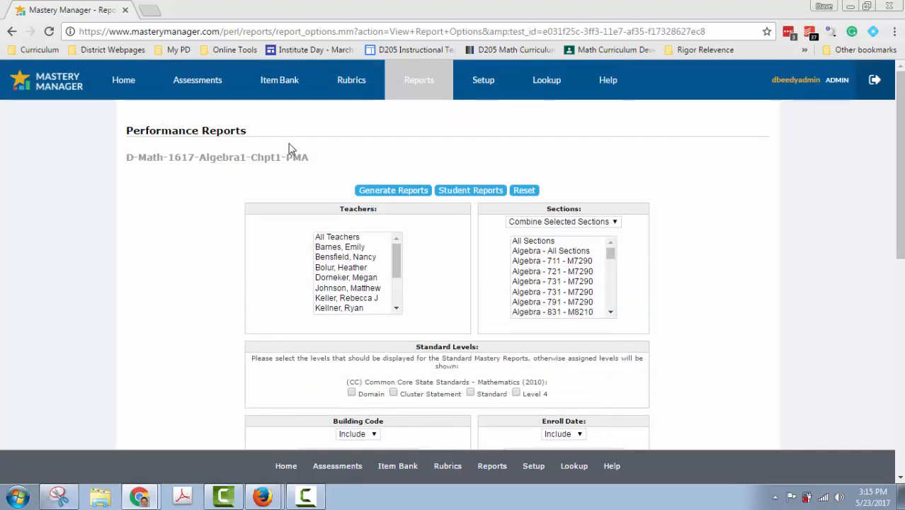